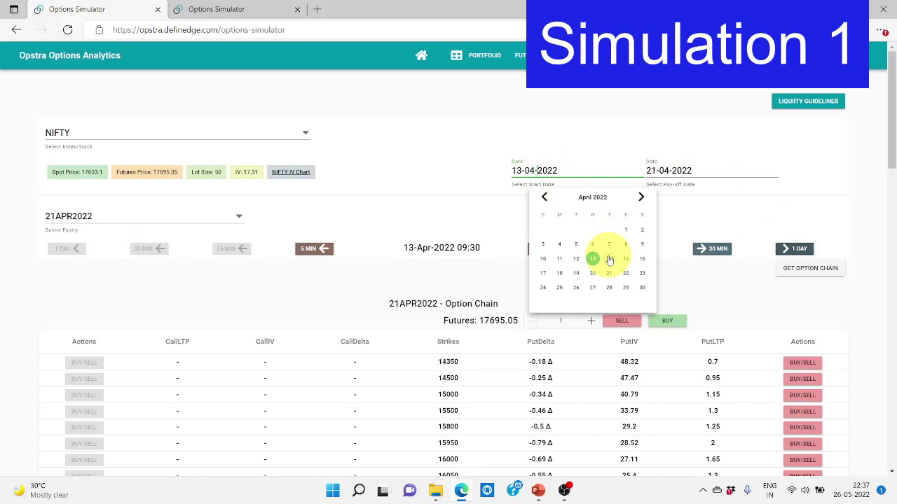
- Set the NIFTY simulation start to 13-04-2022 at 09:30 and load its option chain
left_click(529, 173)
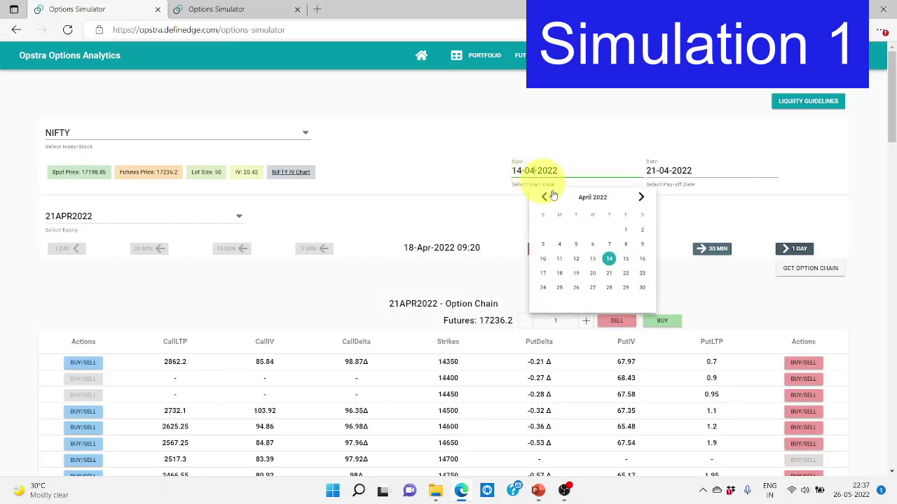
left_click(592, 259)
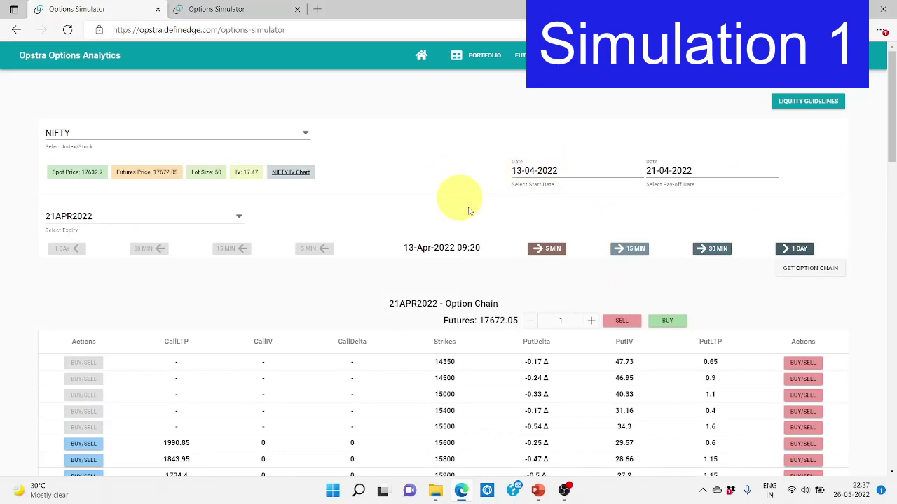
left_click(547, 248)
left_click(546, 248)
left_click(803, 279)
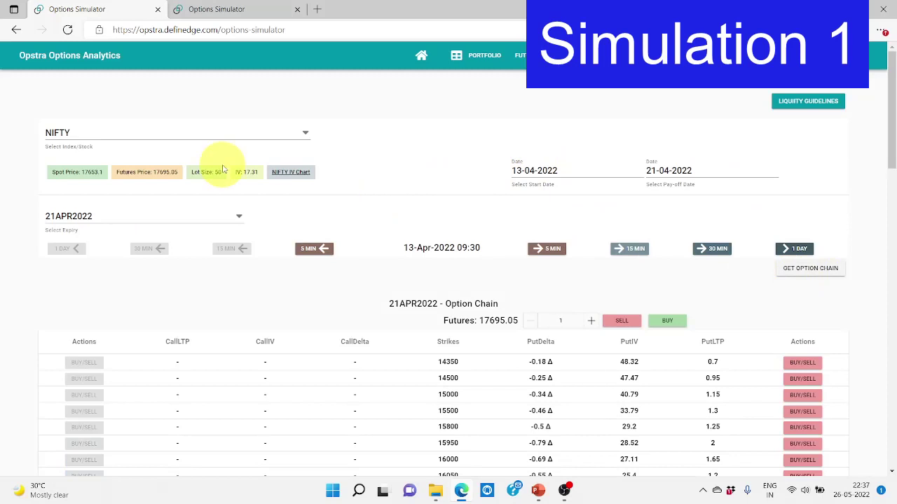
scroll(411, 171, "down", 5)
scroll(385, 204, "down", 4)
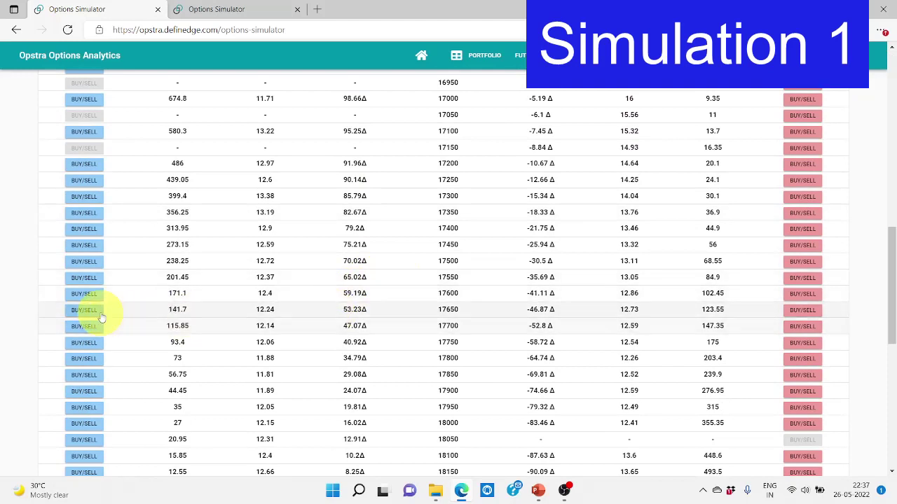
- Buy one 17650 call and sell one 17850 call to form the bull call spread
left_click(96, 314)
left_click(360, 261)
left_click(480, 315)
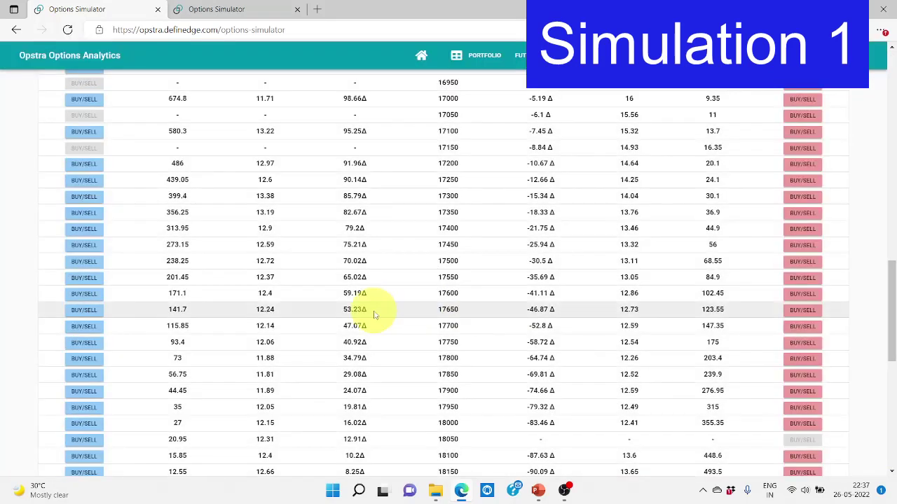
left_click(84, 376)
left_click(361, 278)
left_click(483, 316)
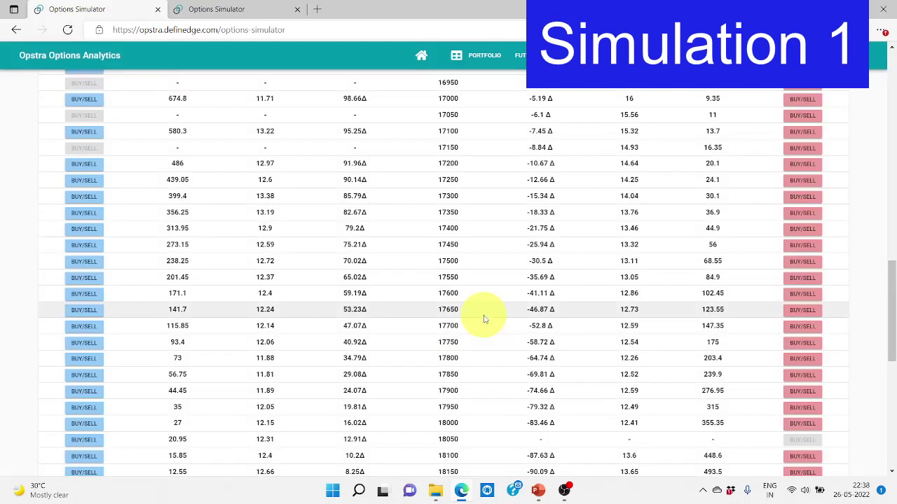
scroll(482, 320, "up", 15)
scroll(482, 319, "down", 2)
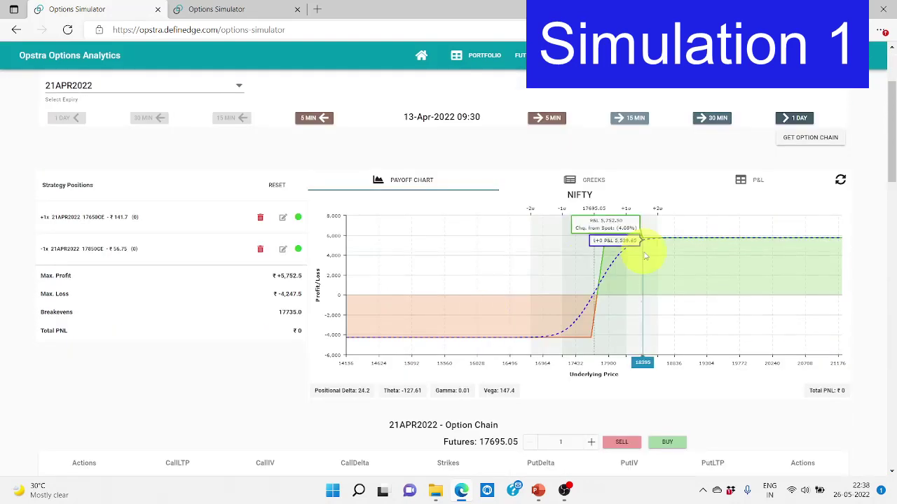
- On the BANKNIFTY page, buy the 37900 put and sell the 37300 put
left_click(214, 10)
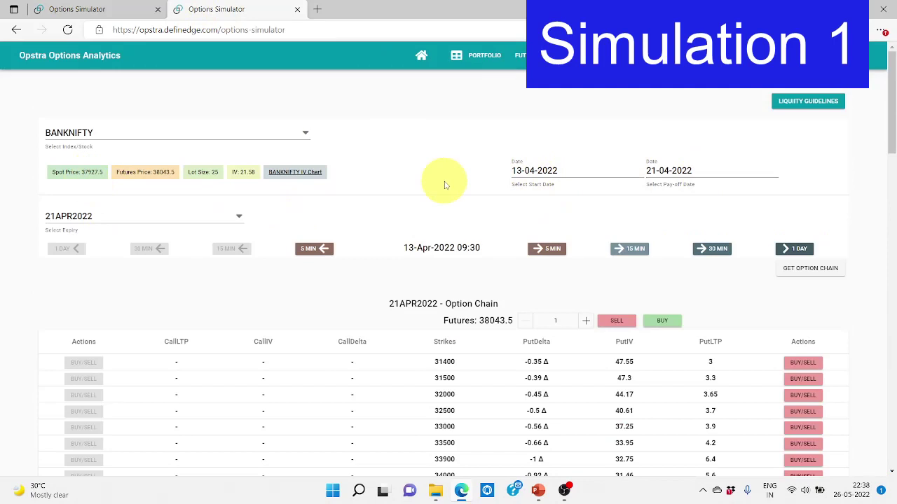
scroll(444, 182, "down", 10)
scroll(466, 280, "down", 2)
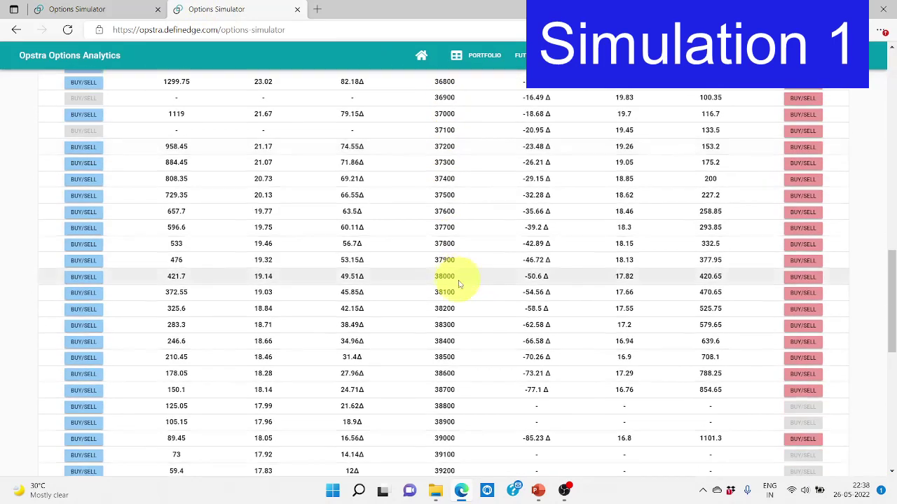
left_click(815, 265)
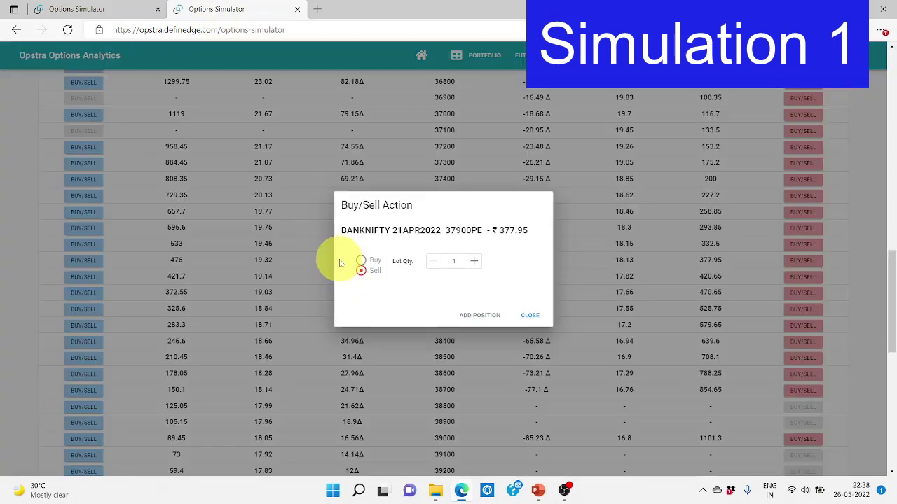
left_click(361, 265)
left_click(473, 315)
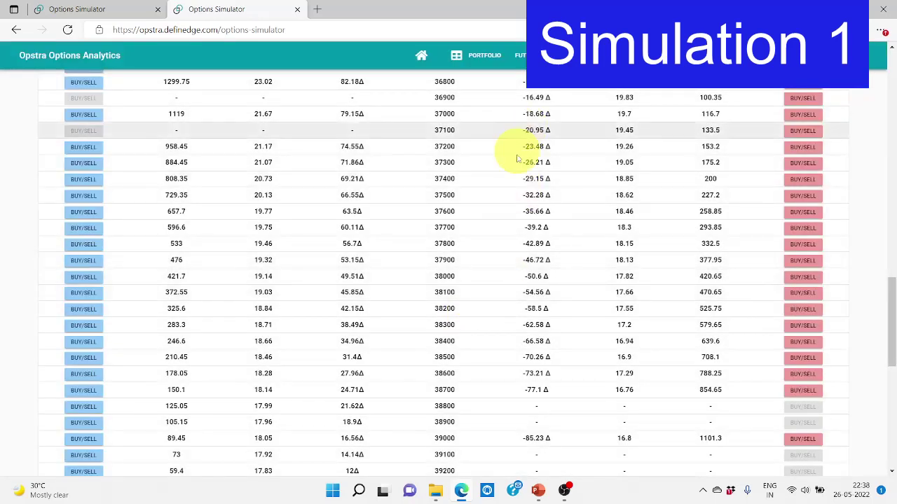
left_click(803, 163)
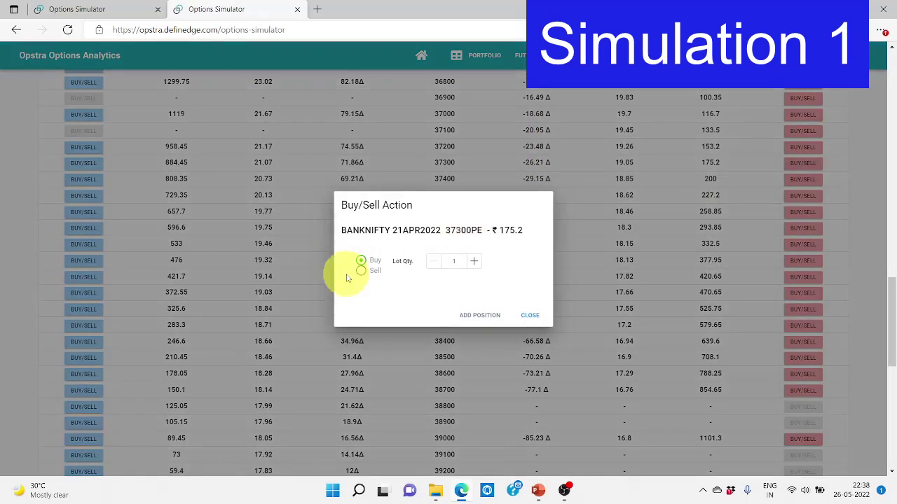
left_click(360, 273)
left_click(493, 315)
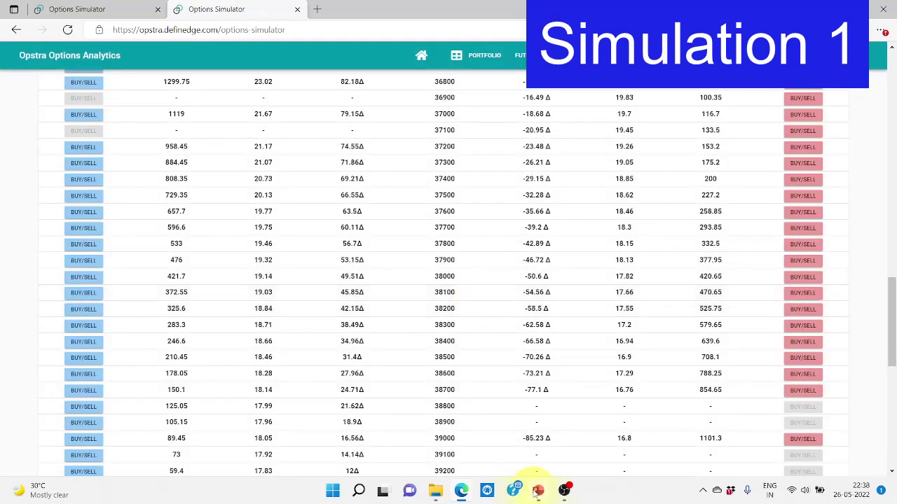
- Switch to the running PowerPoint slide show window
mouse_move(537, 492)
left_click(509, 445)
key("alt+Tab")
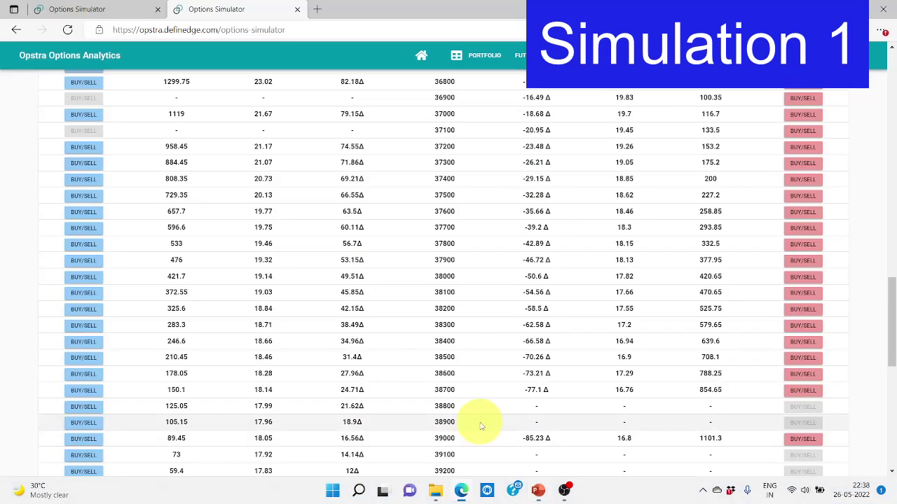
key("alt+Tab")
key("alt+Tab")
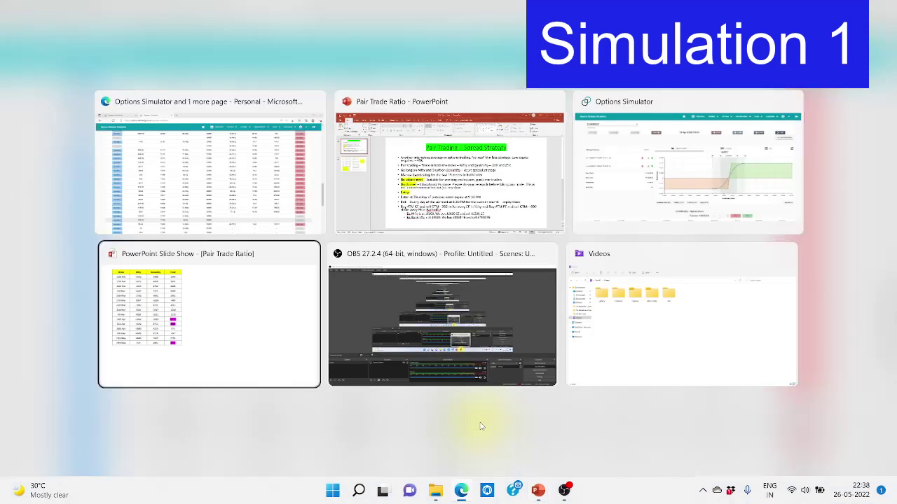
- Advance past the strategy rules slide to the weekly Nifty/Banknifty/Total backtest table
left_click(388, 392)
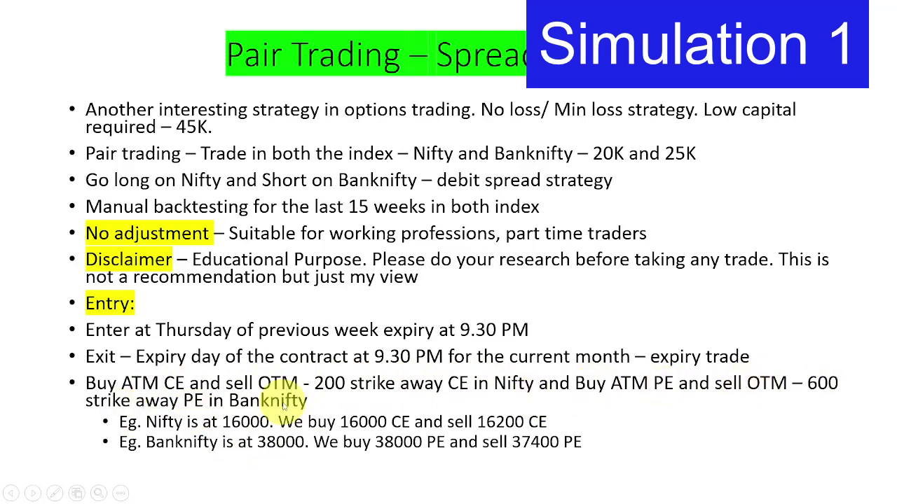
left_click(376, 371)
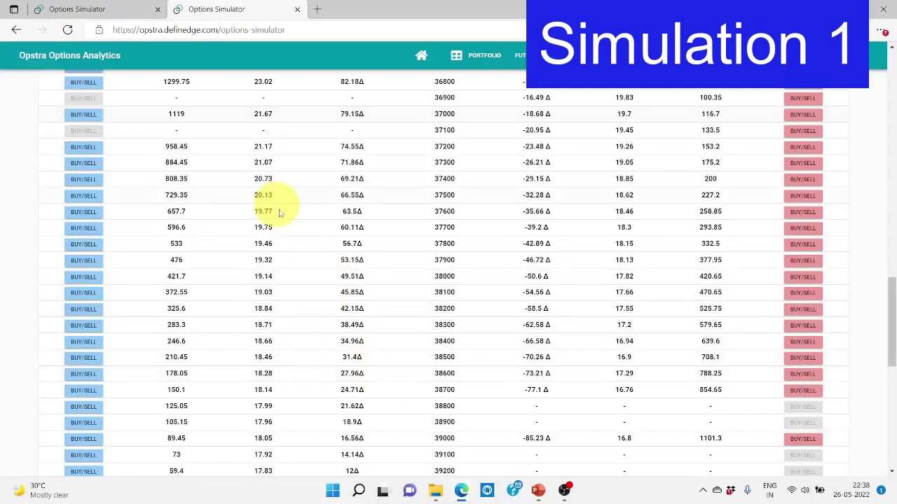
scroll(278, 203, "up", 10)
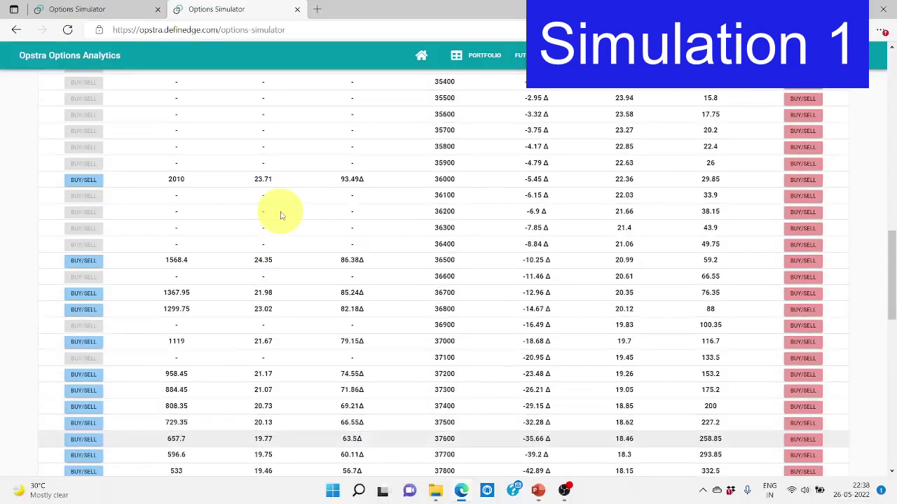
scroll(280, 215, "up", 5)
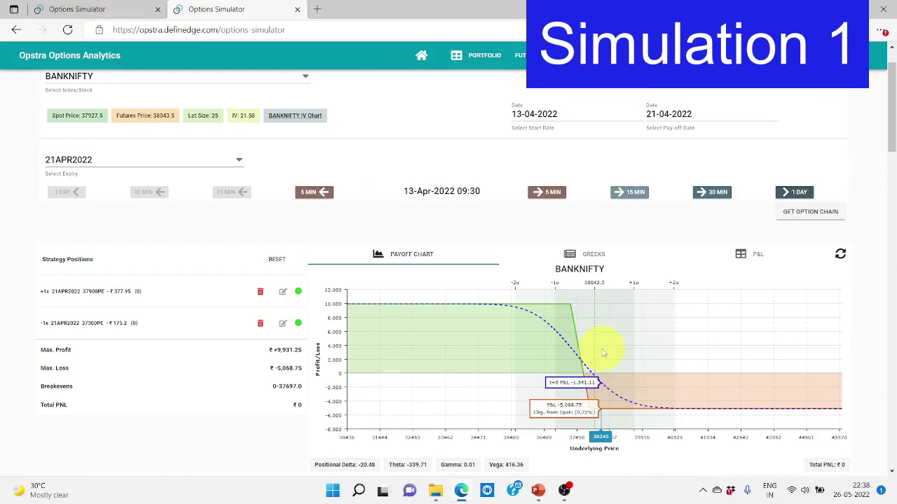
scroll(582, 343, "down", 1)
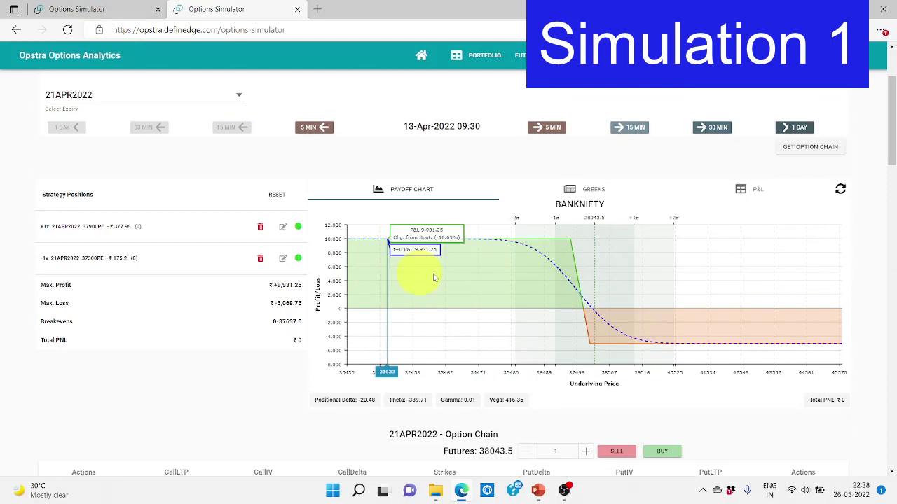
left_click(82, 11)
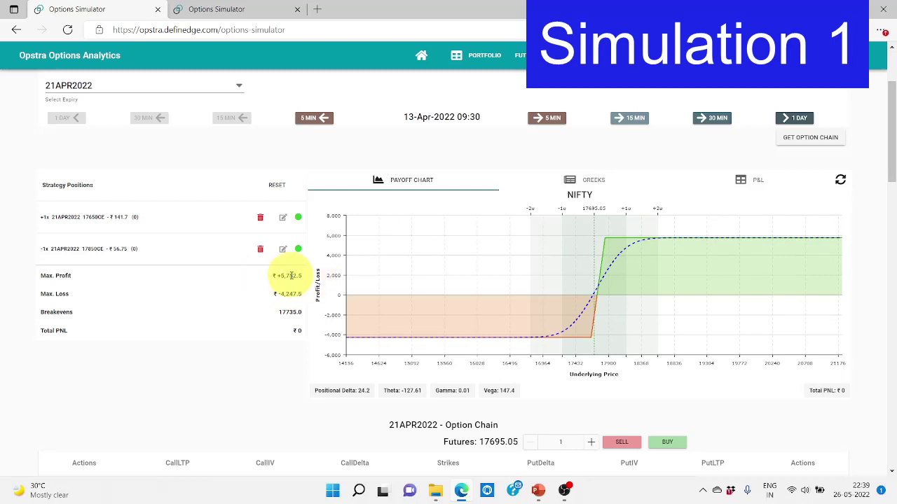
left_click(203, 10)
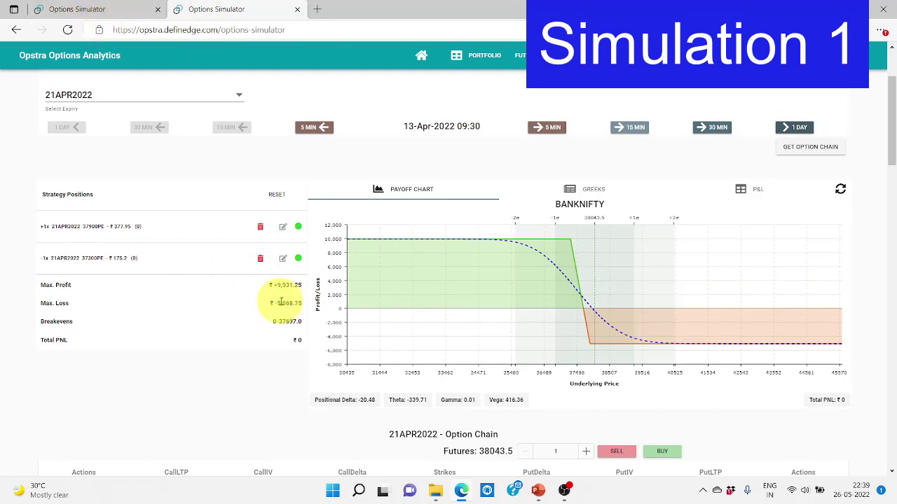
left_click(94, 12)
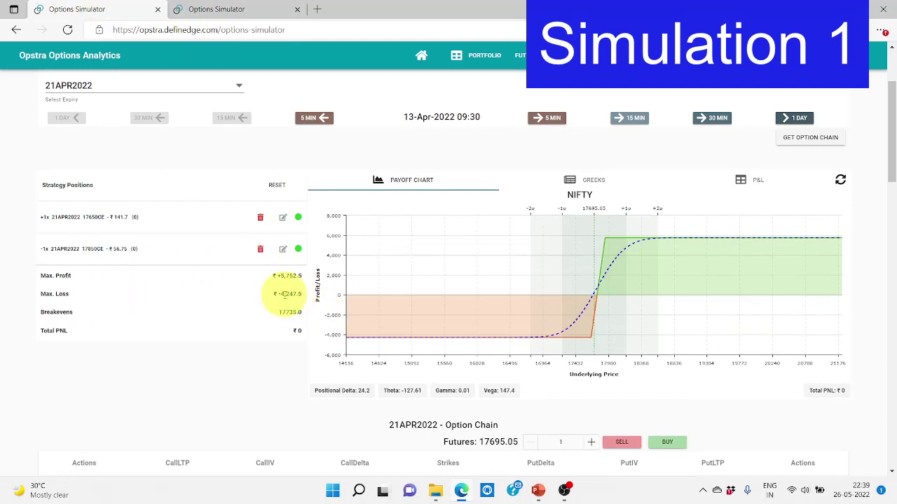
left_click(216, 10)
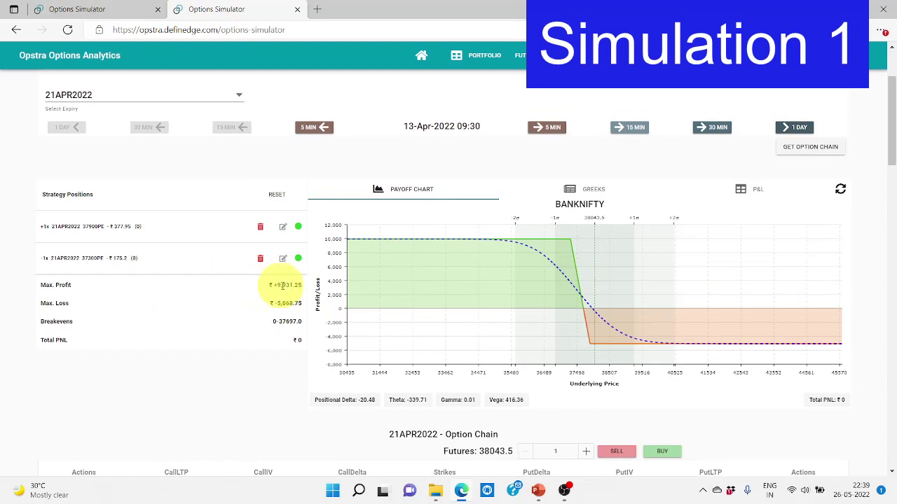
left_click(84, 9)
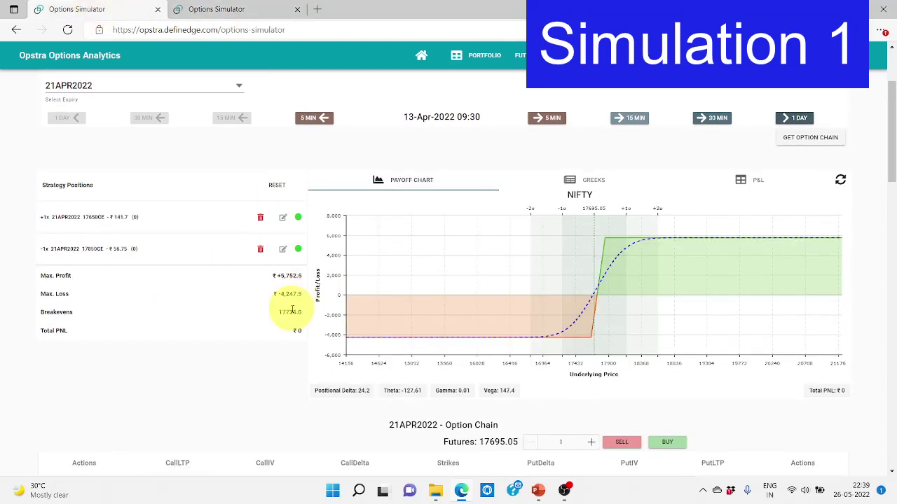
left_click(252, 10)
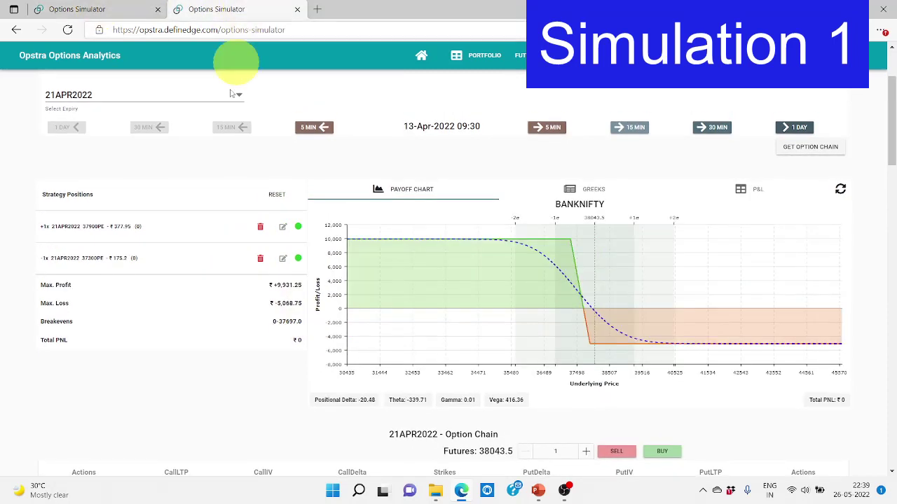
- Review the NIFTY 17650CE/17850CE spread (max profit 5,752.5, max loss 4,247.5) and its date fields
left_click(94, 10)
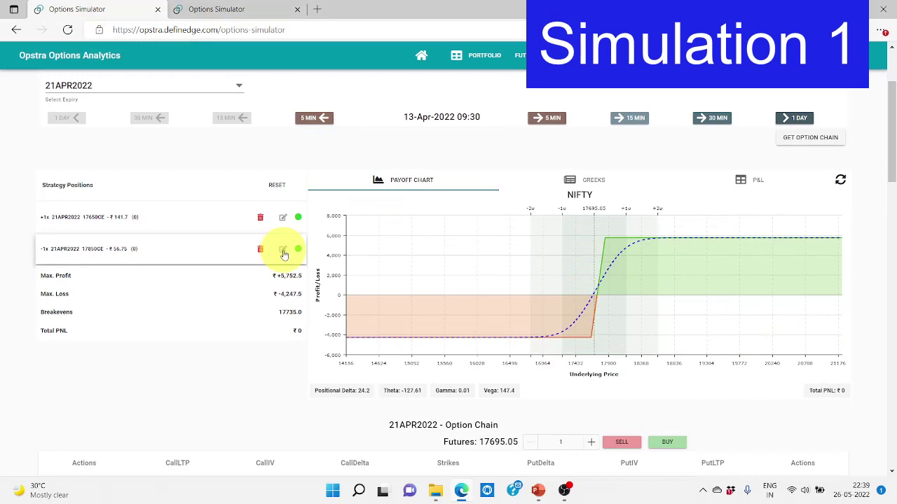
left_click(203, 10)
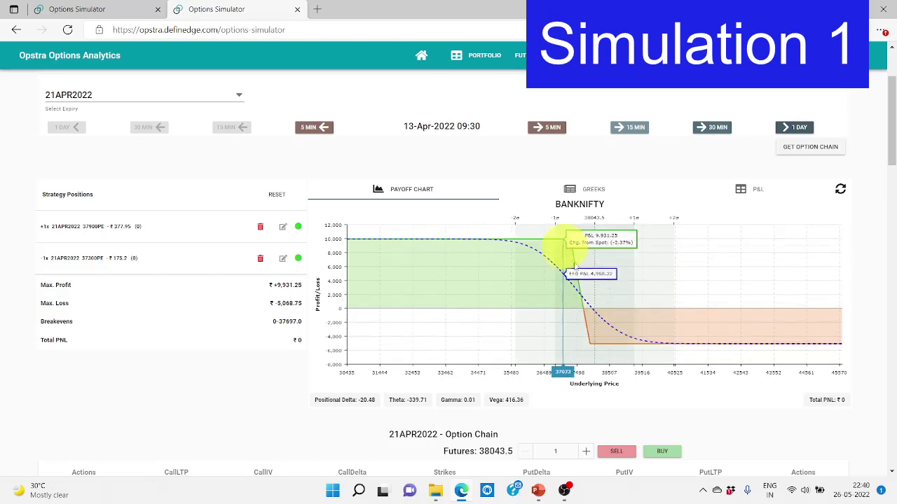
left_click(80, 9)
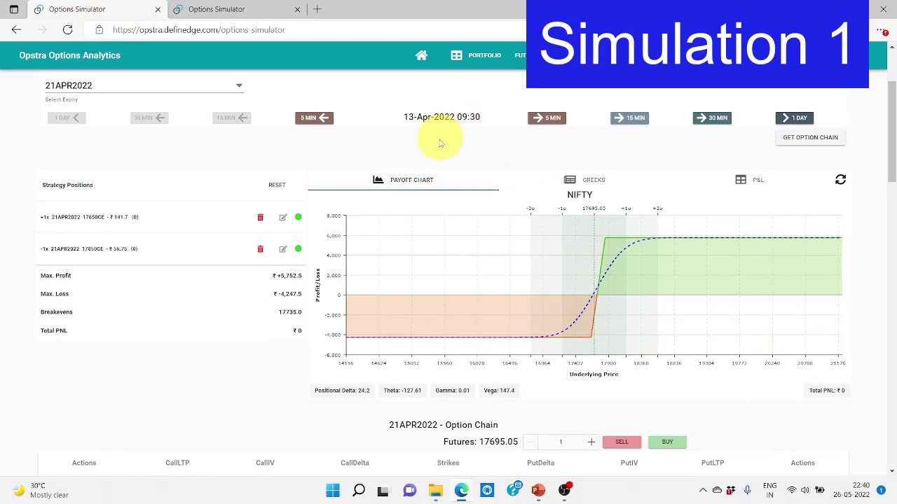
scroll(439, 145, "up", 1)
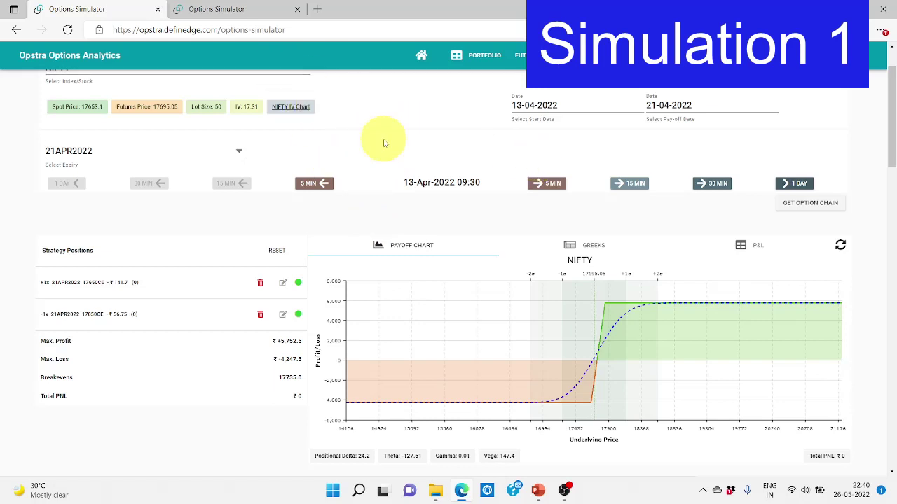
scroll(384, 143, "up", 1)
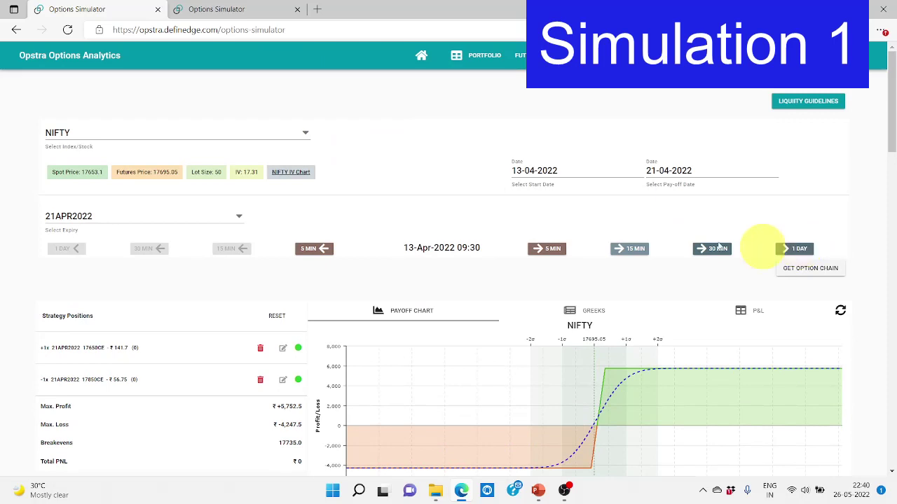
- Step the NIFTY spread daily to 21-Apr-2022 expiry, ending at -4,242.5 P&L, then show BANKNIFTY
left_click(799, 249)
scroll(792, 210, "down", 1)
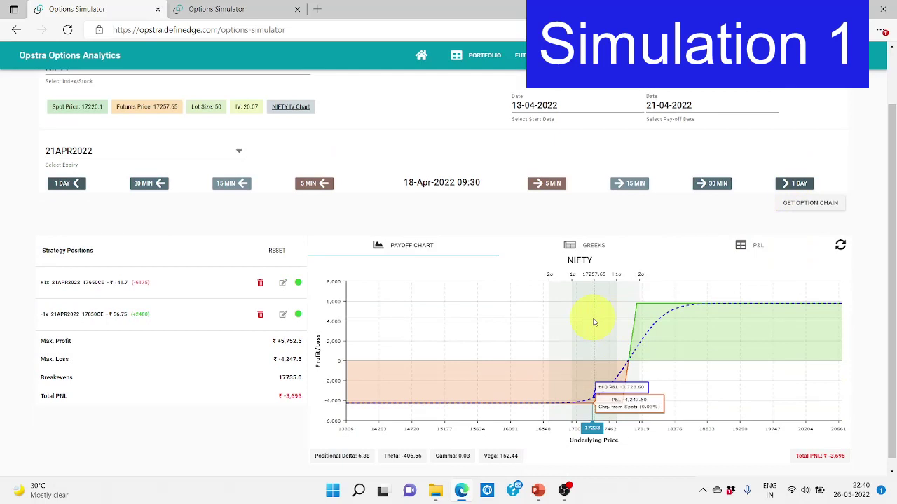
left_click(802, 184)
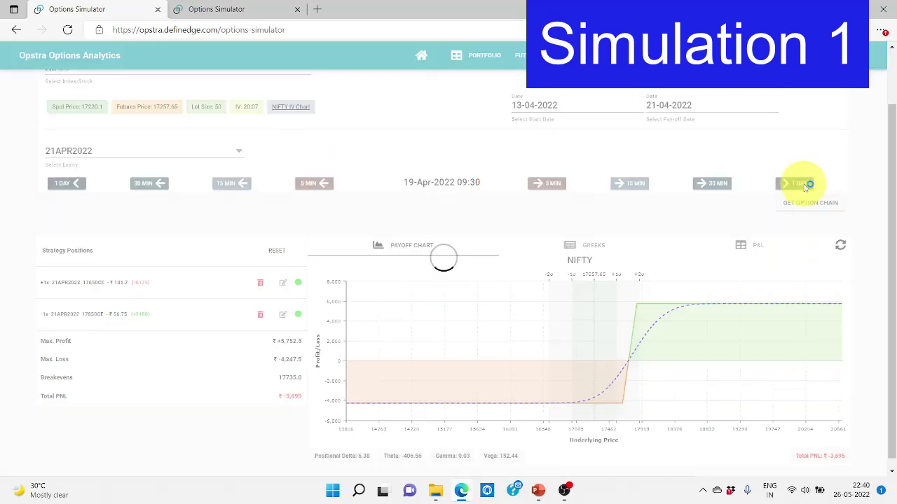
left_click(805, 187)
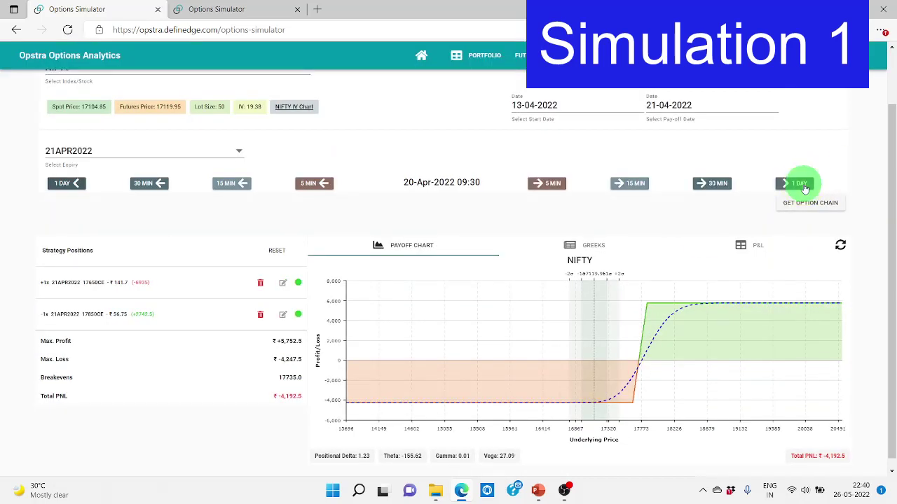
left_click(804, 186)
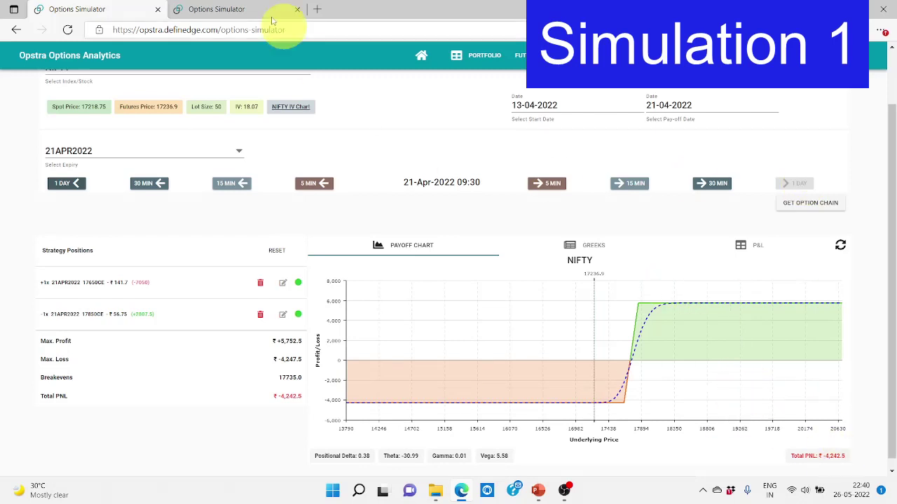
left_click(212, 9)
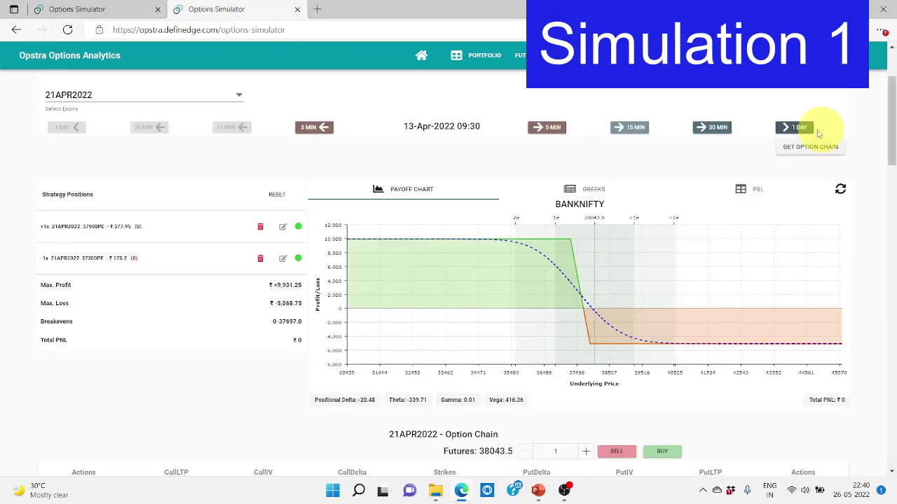
- Step the BANKNIFTY put spread four days to 21-Apr-2022, finishing at +9,711.25 P&L
left_click(795, 127)
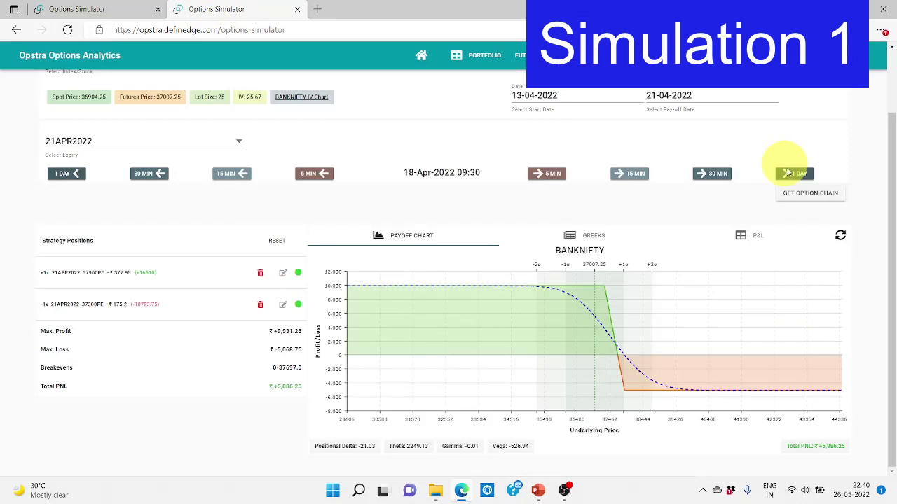
left_click(788, 175)
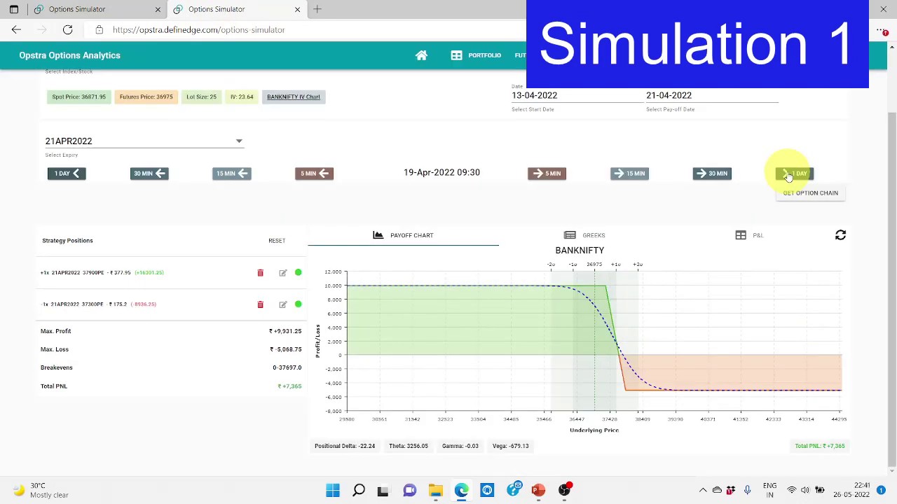
left_click(788, 175)
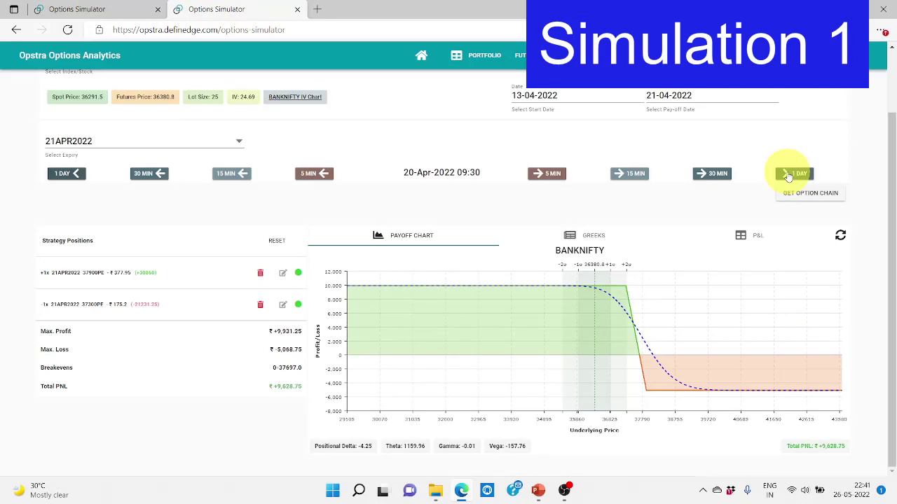
left_click(788, 175)
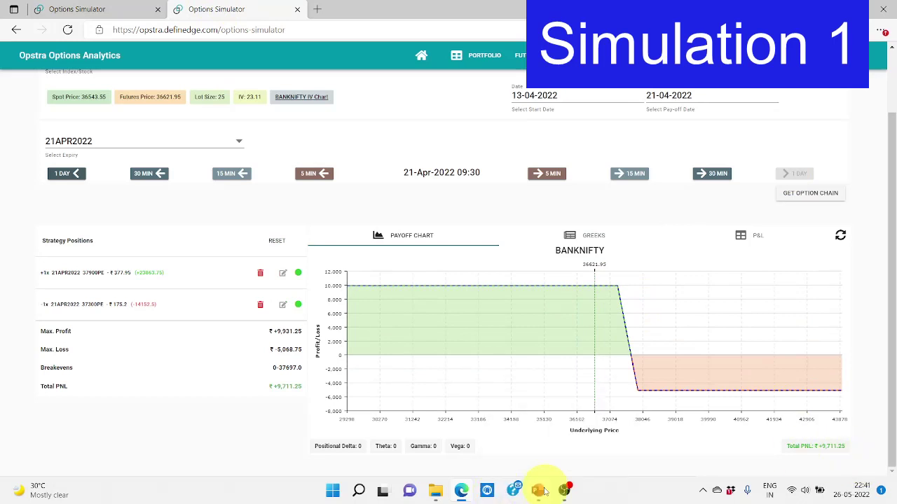
mouse_move(538, 488)
key("alt+Tab")
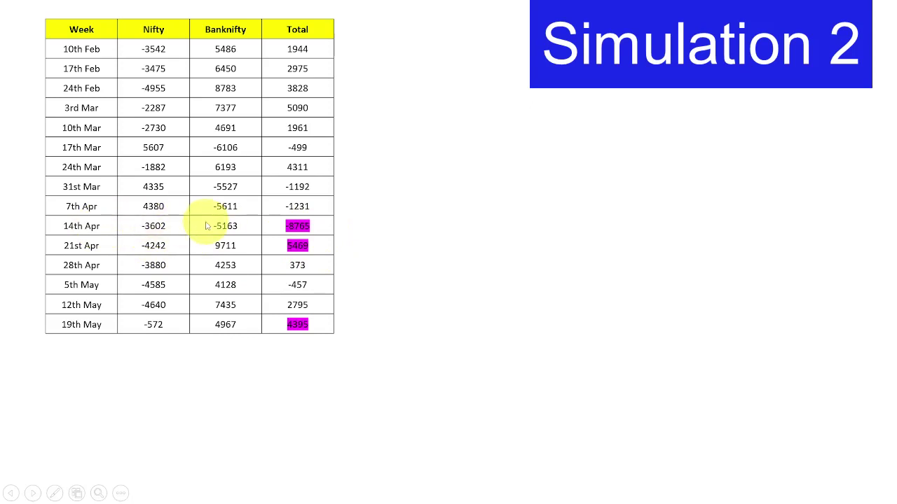
key("alt+Tab")
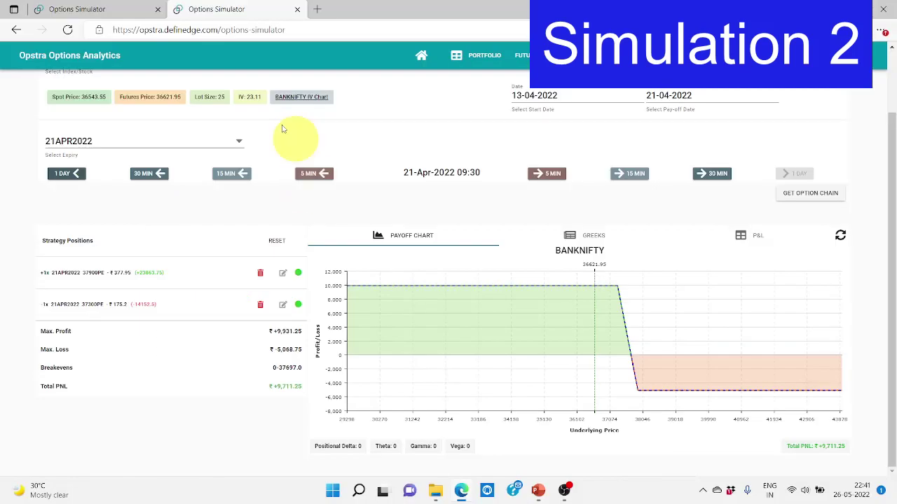
- Clear NIFTY positions and set start 07-04-2022, pay-off 13-04-2022 and expiry 13APR2022
left_click(97, 12)
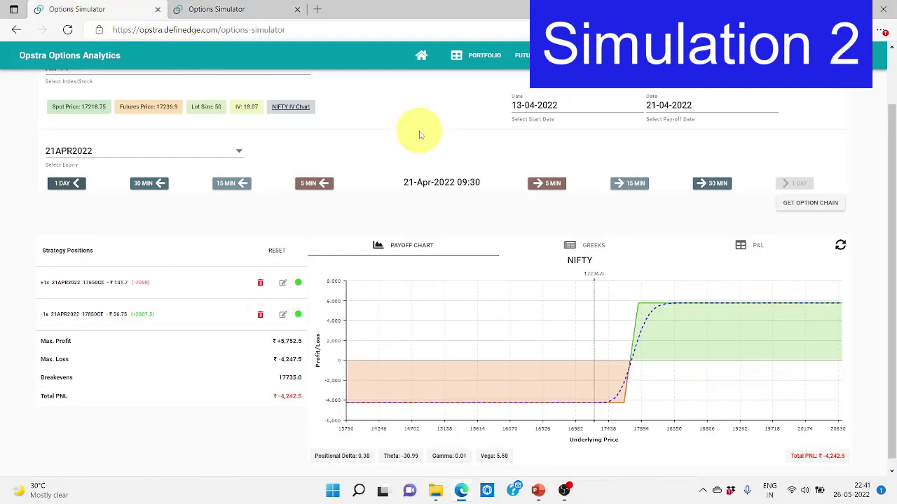
left_click(537, 109)
left_click(609, 179)
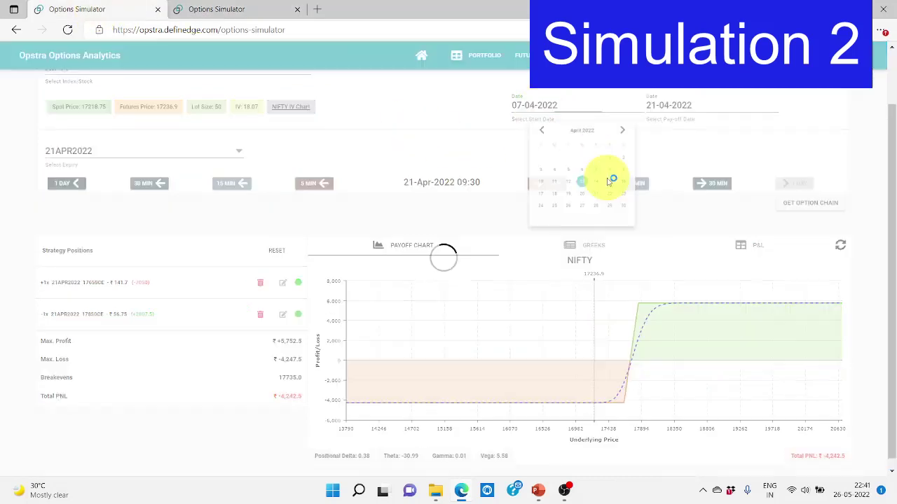
left_click(279, 252)
left_click(693, 111)
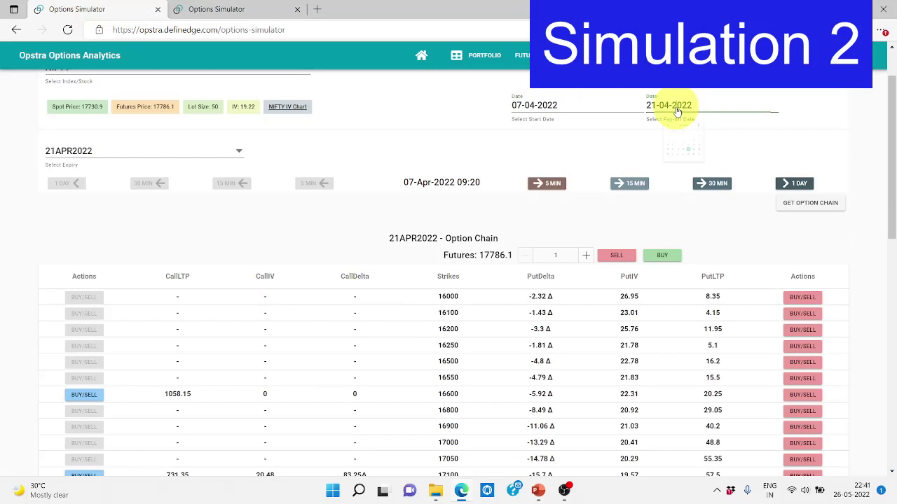
left_click(727, 194)
left_click(166, 150)
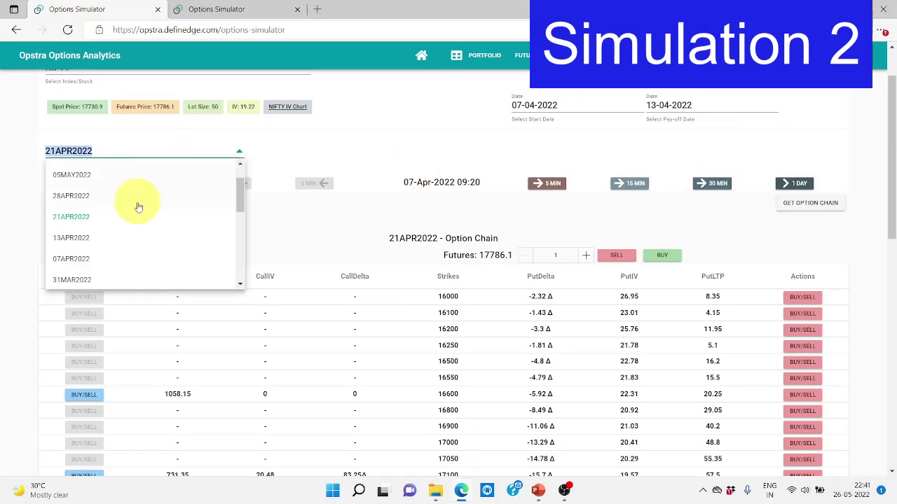
left_click(120, 239)
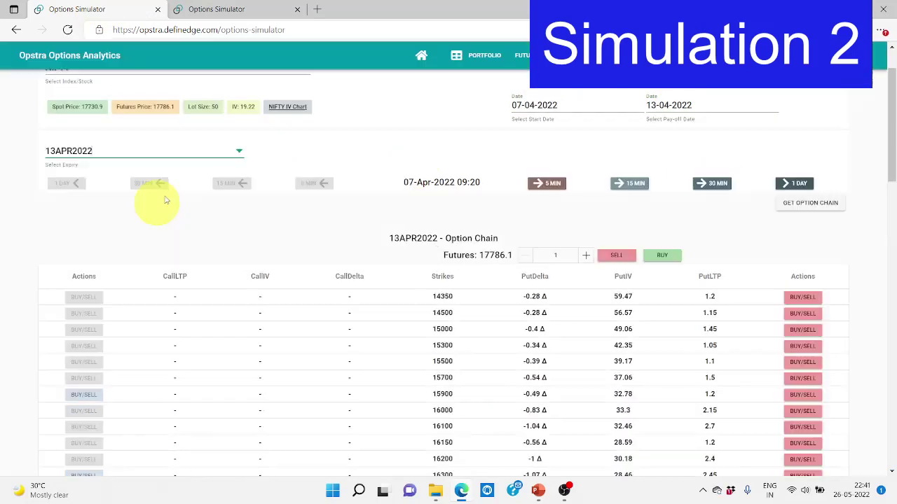
- Move the NIFTY simulation to 09:30 on 07-Apr and load the 13APR2022 option chain
left_click(547, 184)
left_click(561, 188)
left_click(547, 250)
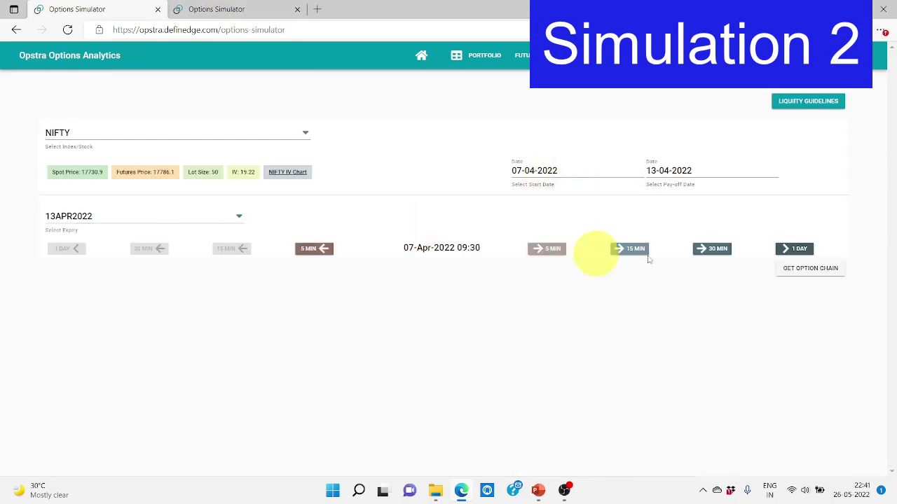
left_click(808, 270)
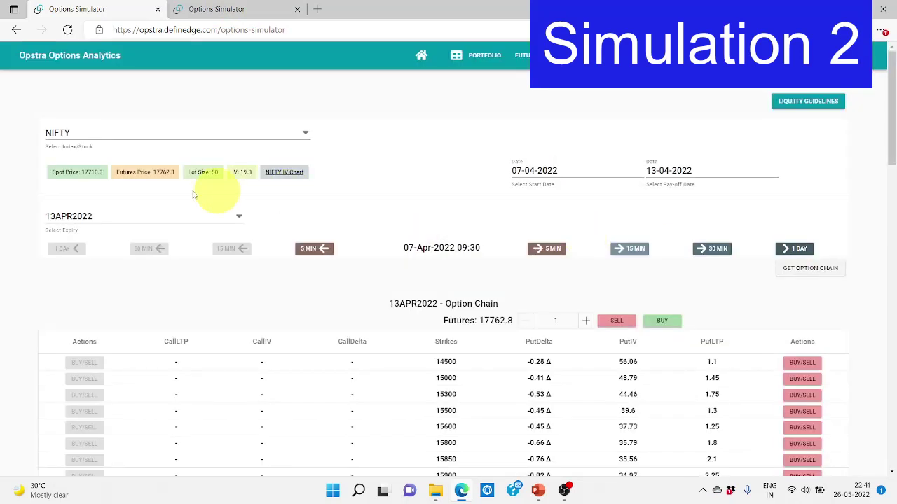
scroll(401, 228, "down", 10)
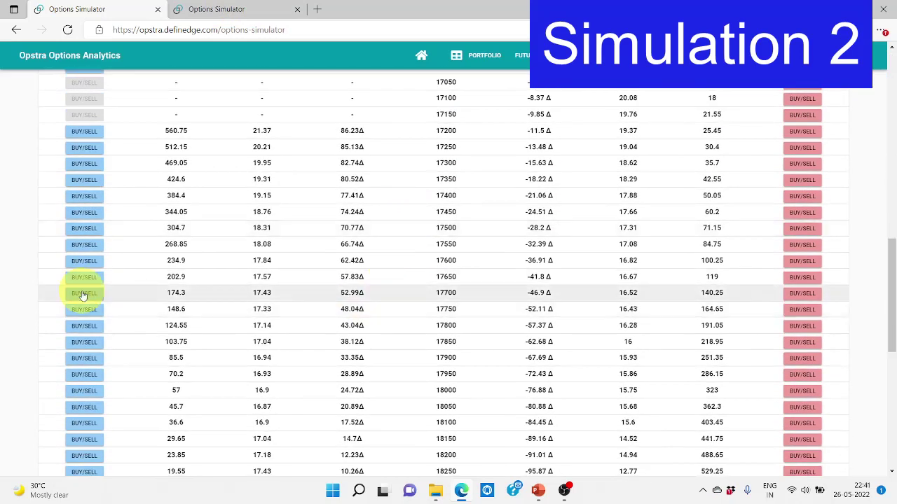
- Buy the 17700 call and sell the 17900 call
left_click(82, 295)
left_click(361, 261)
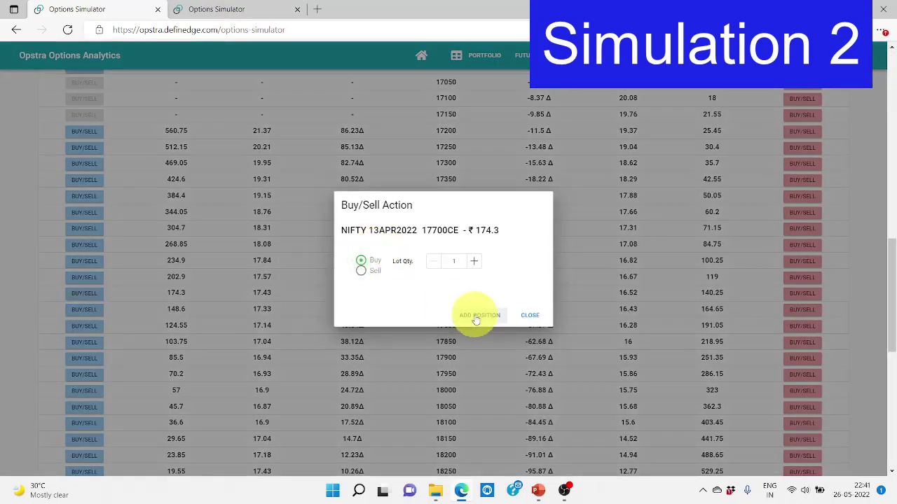
left_click(476, 316)
left_click(84, 356)
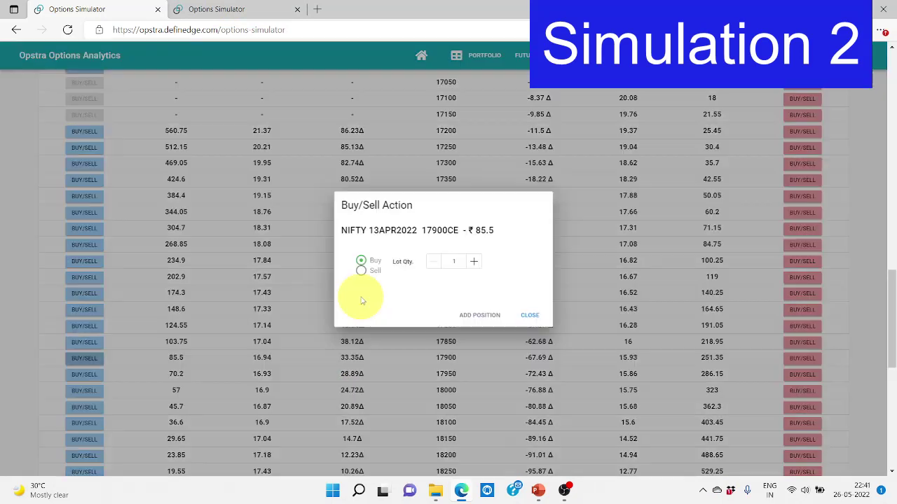
left_click(362, 271)
left_click(467, 315)
scroll(466, 311, "up", 13)
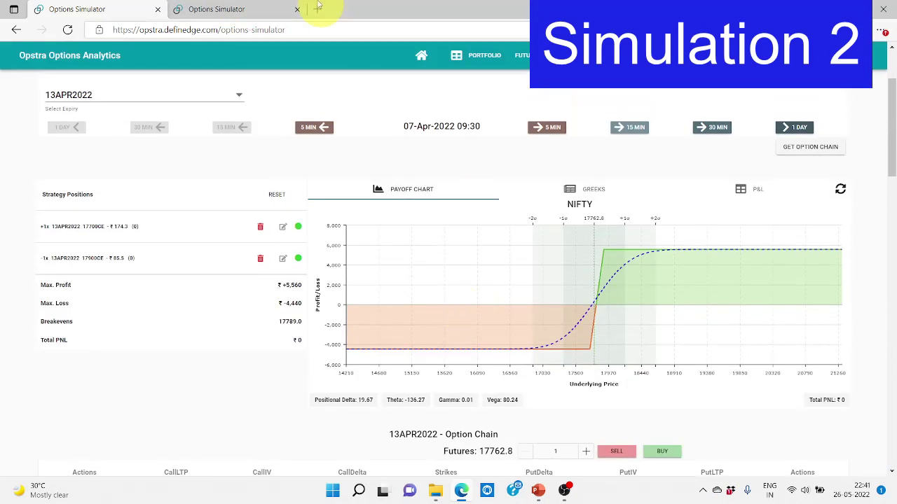
left_click(239, 9)
- Clear BANKNIFTY positions and set start 07-04-2022, pay-off 13-04-2022 and expiry 13APR2022
left_click(524, 96)
left_click(281, 241)
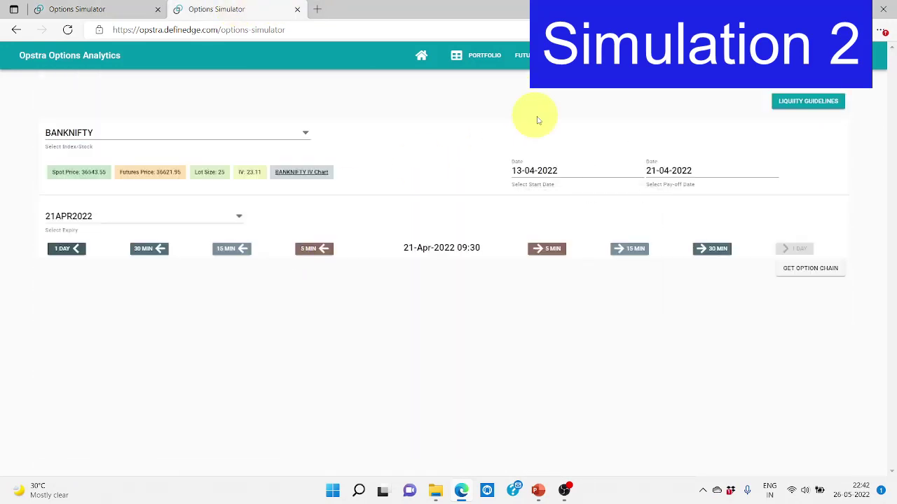
left_click(542, 170)
left_click(609, 244)
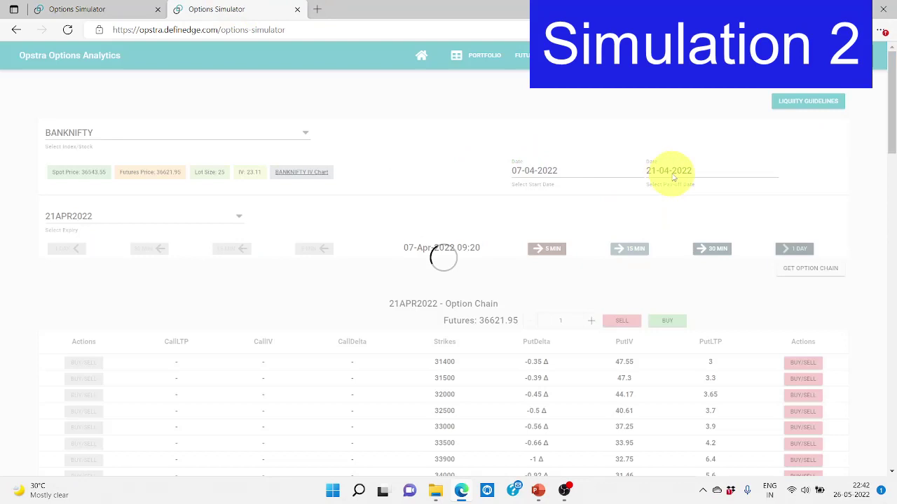
left_click(667, 172)
left_click(727, 259)
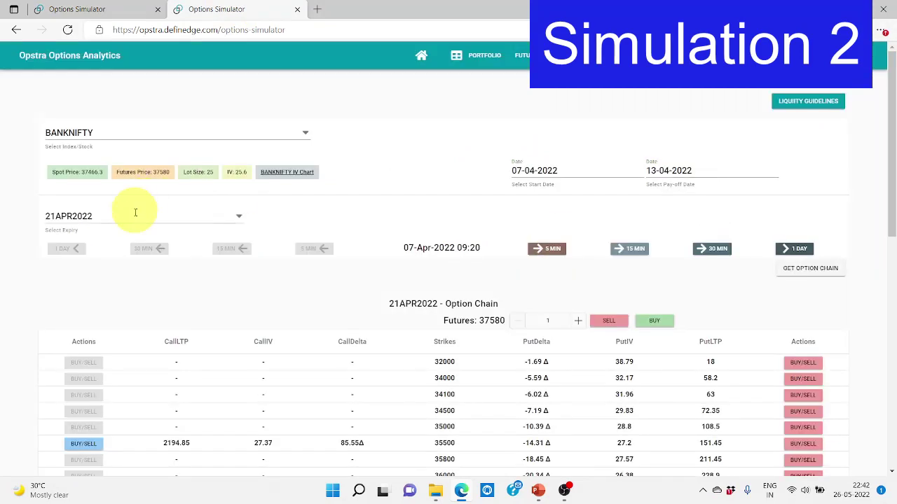
left_click(136, 217)
left_click(84, 342)
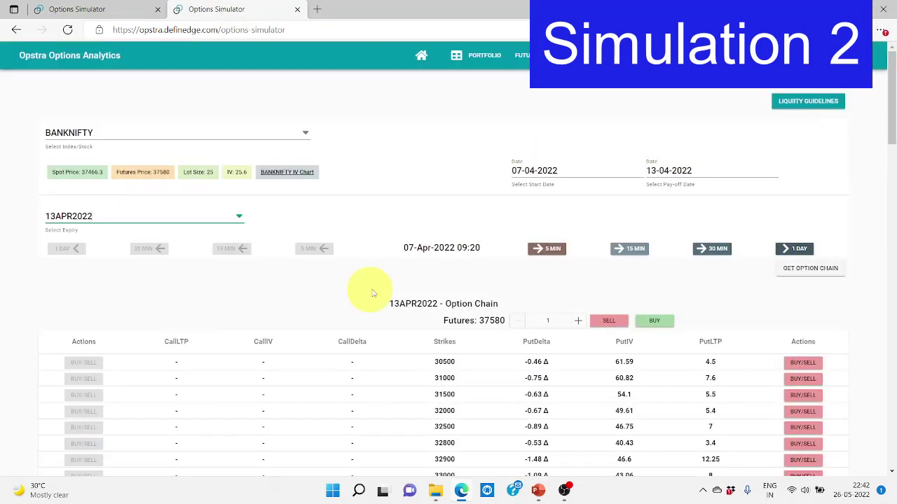
- Move the BANKNIFTY simulation to 09:30 and load its option chain
left_click(543, 246)
left_click(812, 271)
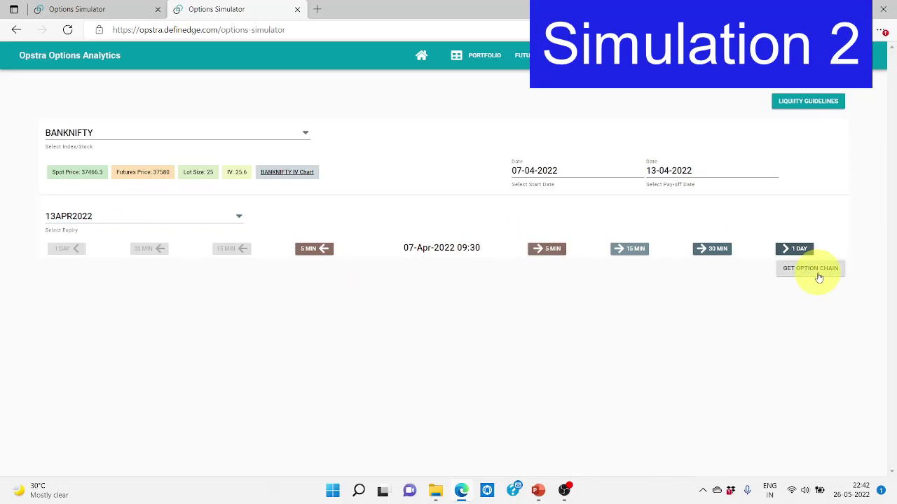
scroll(400, 220, "down", 6)
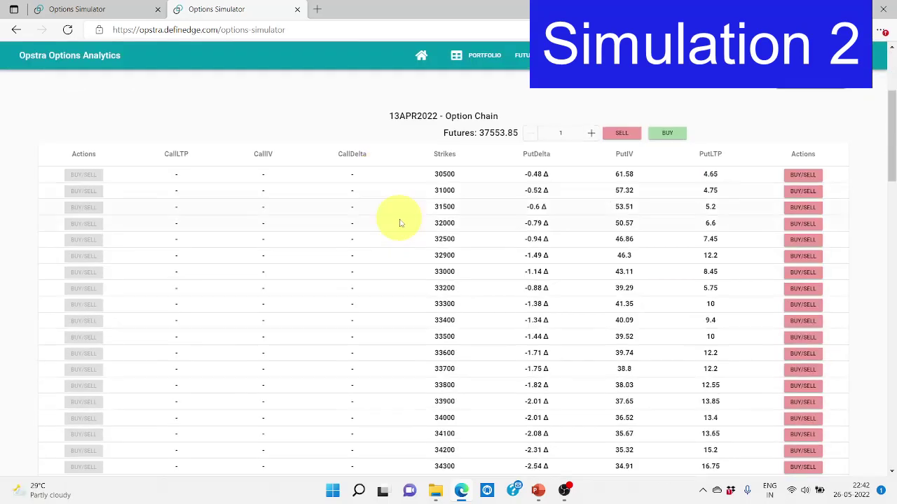
scroll(667, 361, "down", 5)
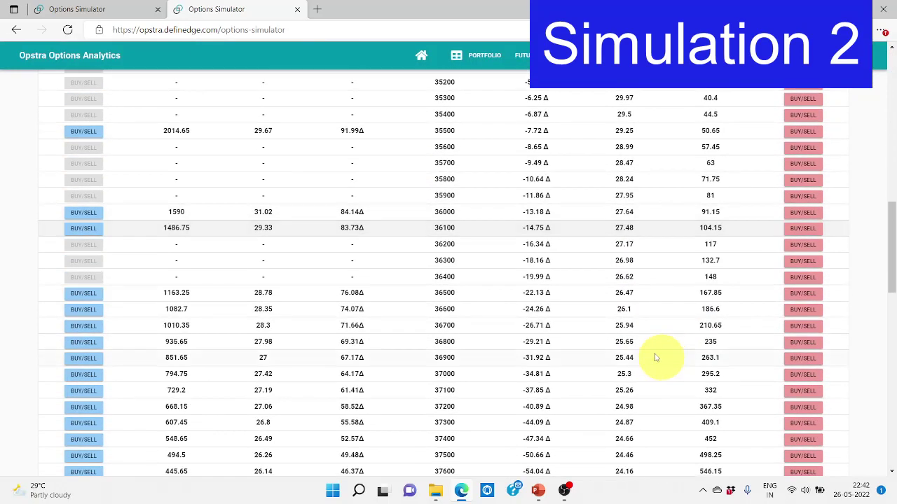
- Buy one lot of the 37400 put and sell one lot of the 36800 put
left_click(803, 439)
left_click(360, 260)
left_click(479, 315)
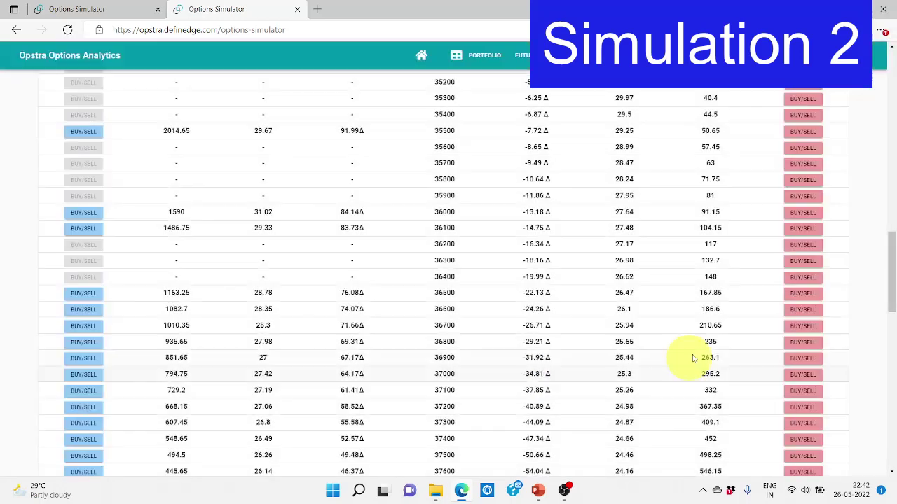
left_click(803, 342)
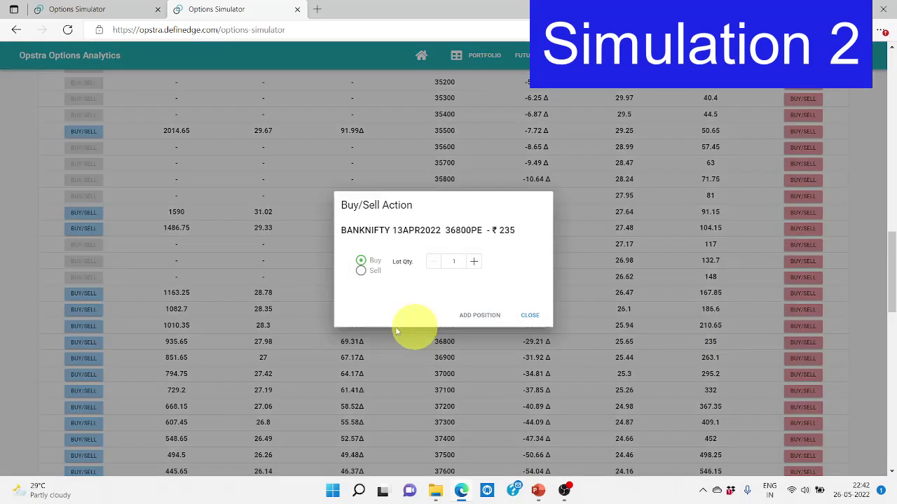
left_click(361, 272)
left_click(490, 315)
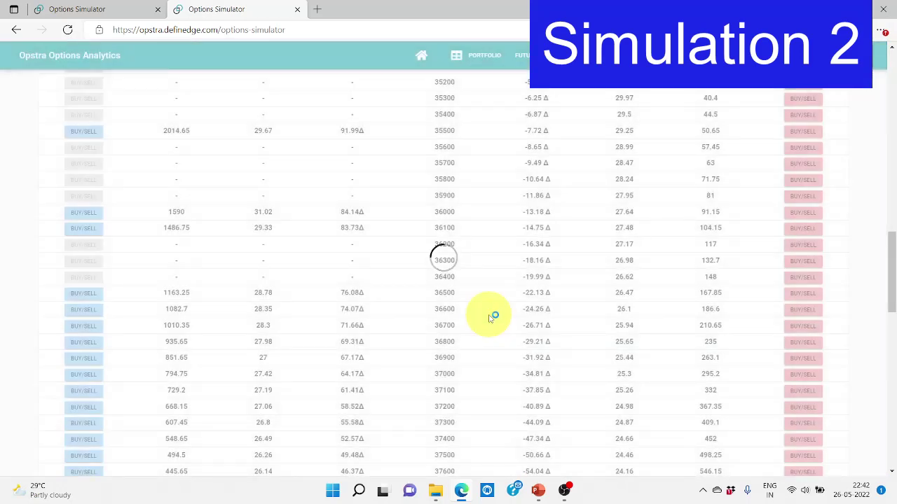
scroll(489, 319, "up", 15)
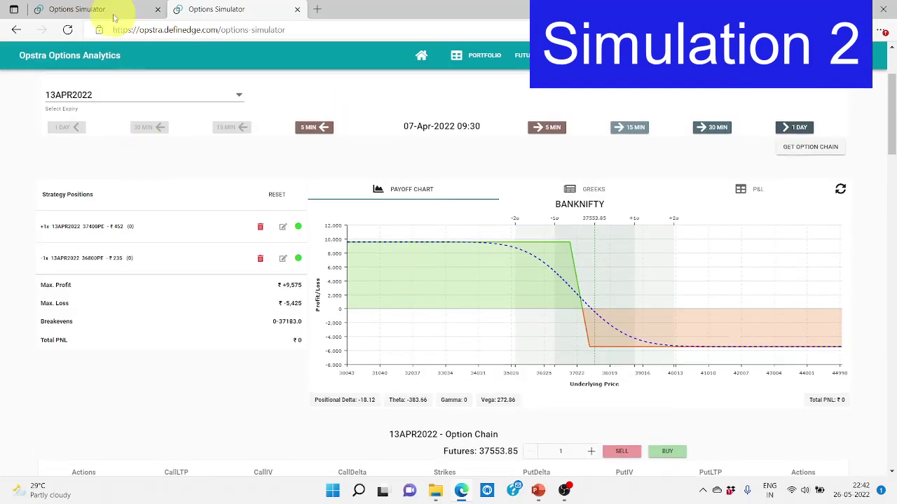
- Step the NIFTY spread daily to 13-Apr-2022, reaching -3,602.5 total P&L
left_click(112, 10)
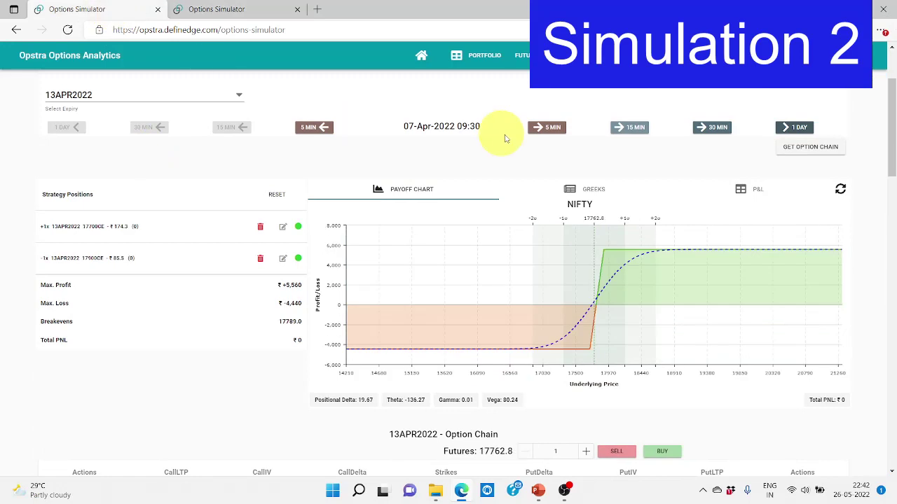
left_click(792, 129)
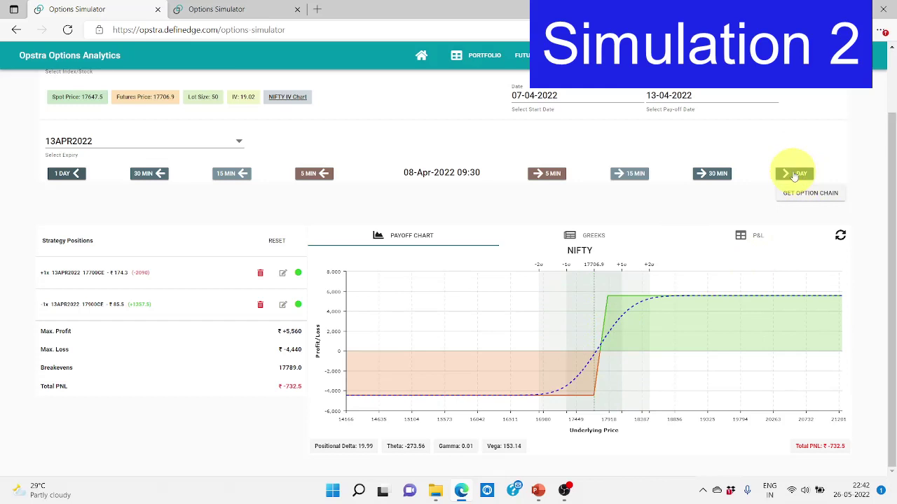
left_click(794, 173)
left_click(794, 173)
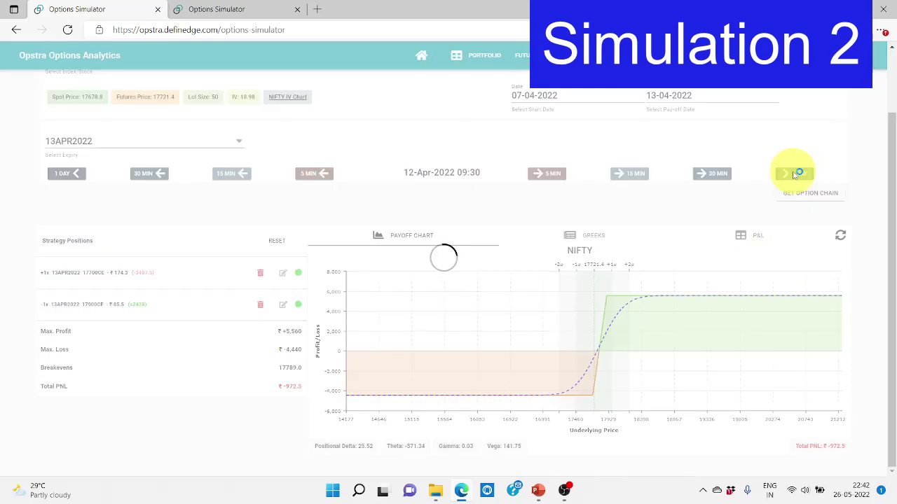
left_click(793, 174)
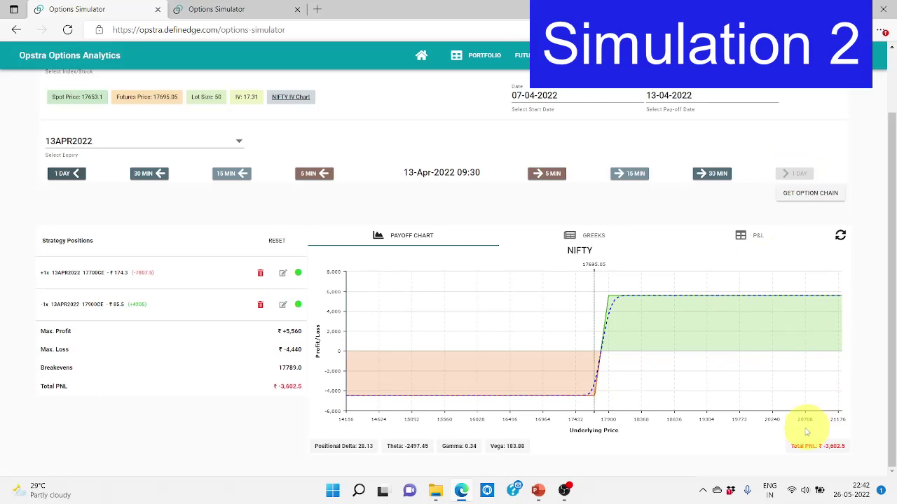
- Step the BANKNIFTY spread daily to 13-Apr-2022, reaching -5,163.75 total P&L
left_click(218, 8)
left_click(792, 127)
left_click(797, 173)
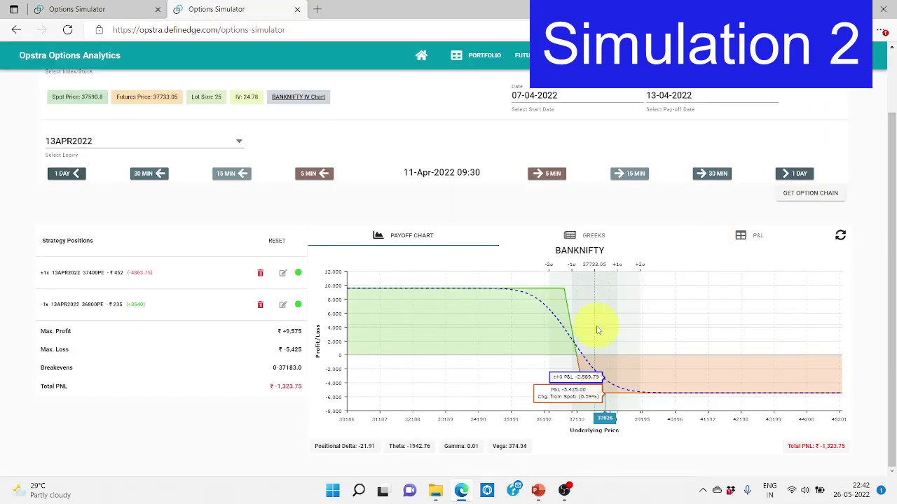
left_click(800, 175)
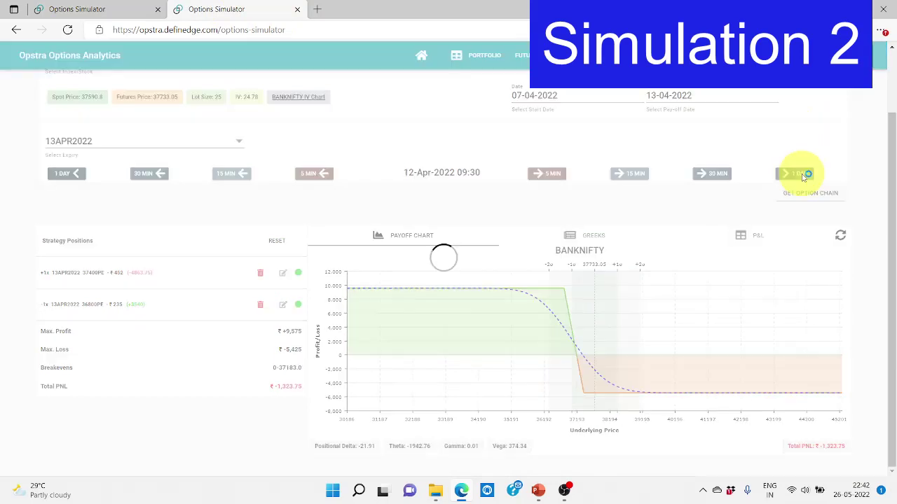
left_click(802, 176)
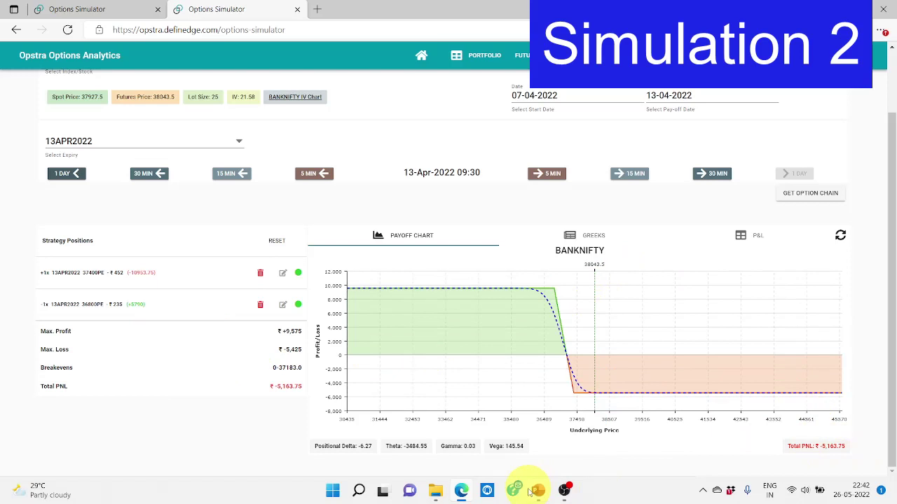
- Review the backtest table's 14th Apr week (-3602 and -5163, total -8765), then return to the simulator
mouse_move(518, 321)
key("alt+Tab")
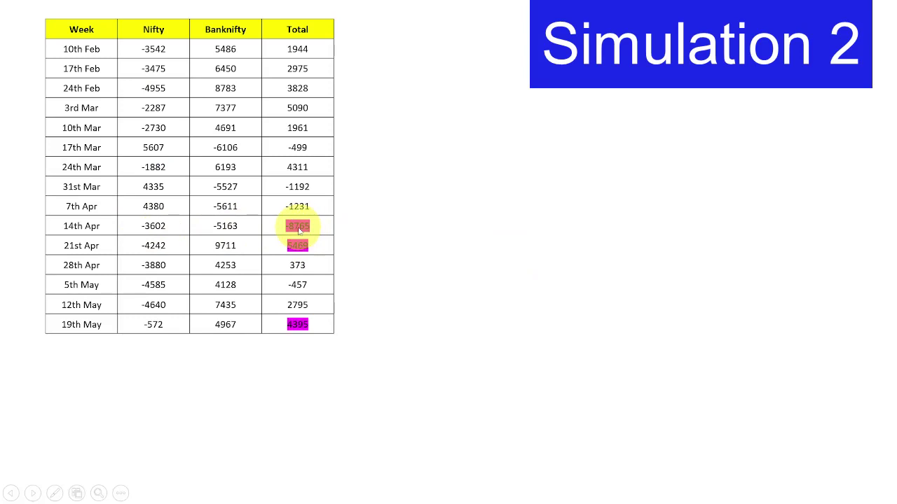
left_click(298, 228)
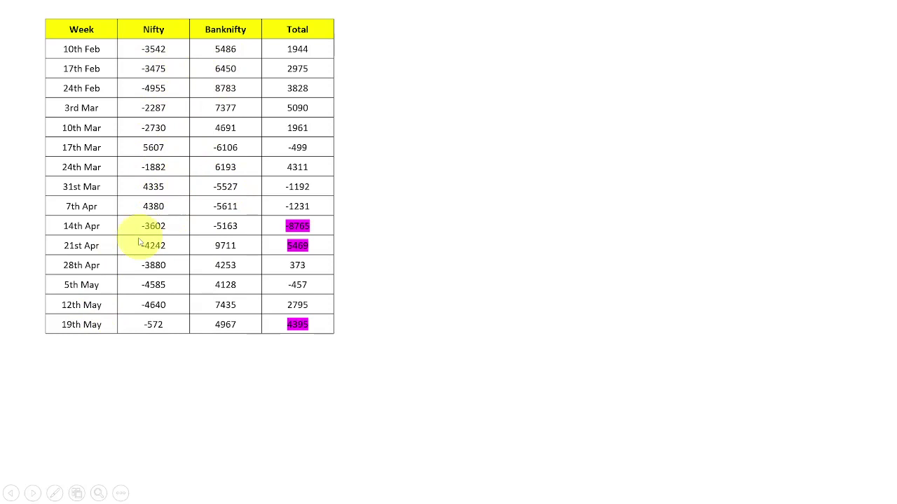
left_click(293, 243)
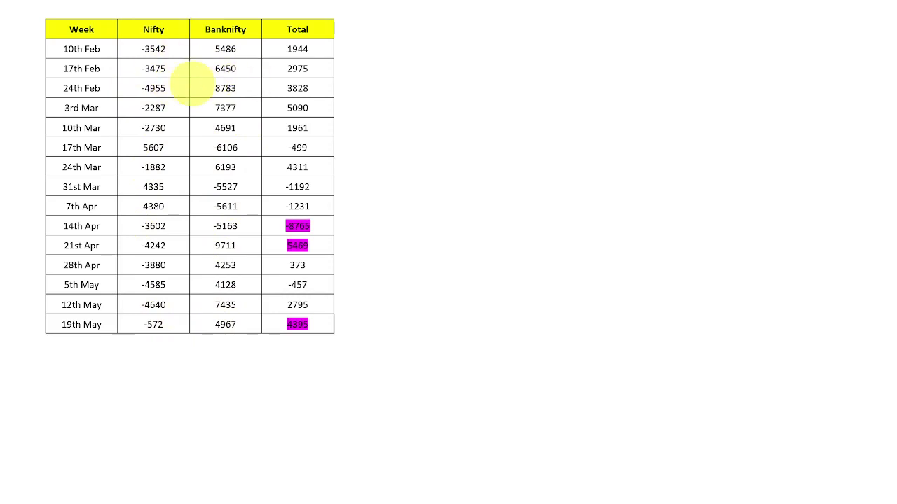
key("alt+Tab")
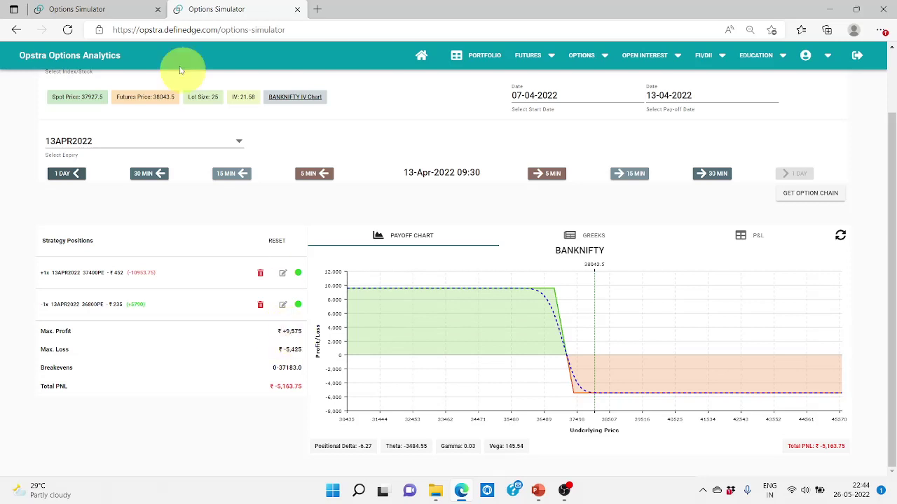
- Check the NIFTY spread's ₹-3,602.5 result for 13-Apr-2022, then bring back the weekly backtest table
left_click(118, 13)
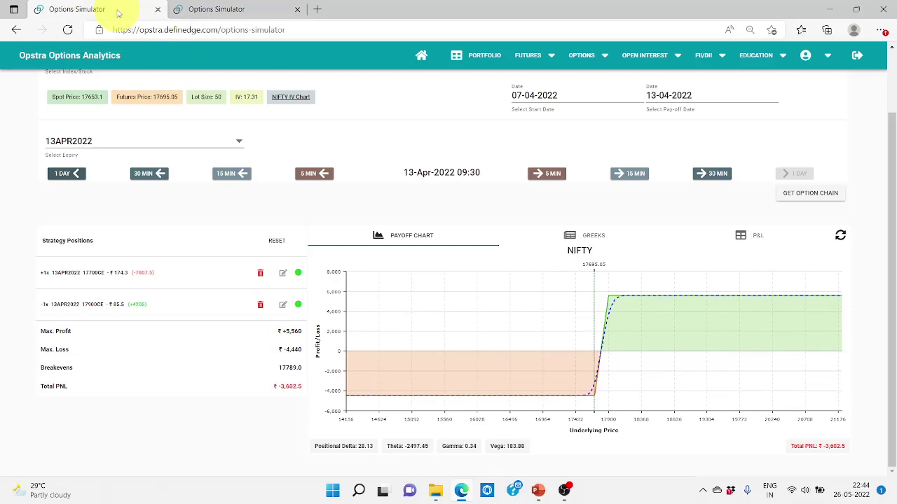
left_click(180, 7)
key("ctrl+Tab")
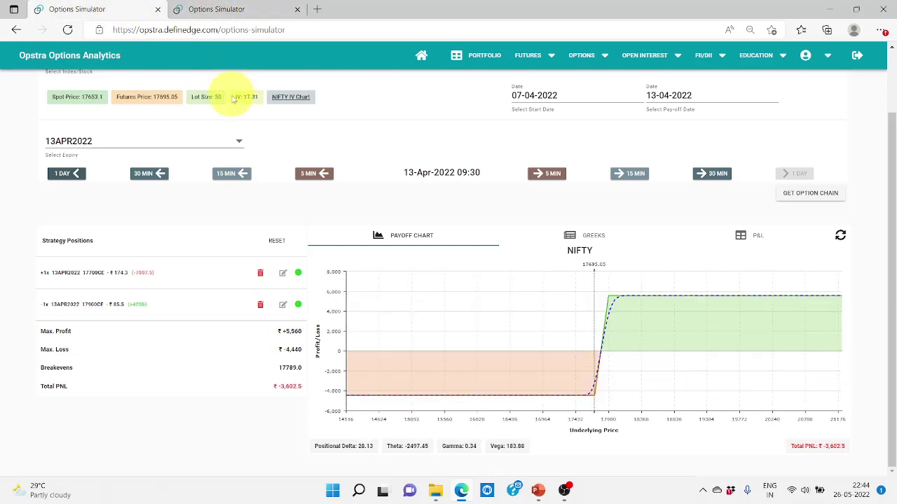
key("alt+Tab")
key("Tab")
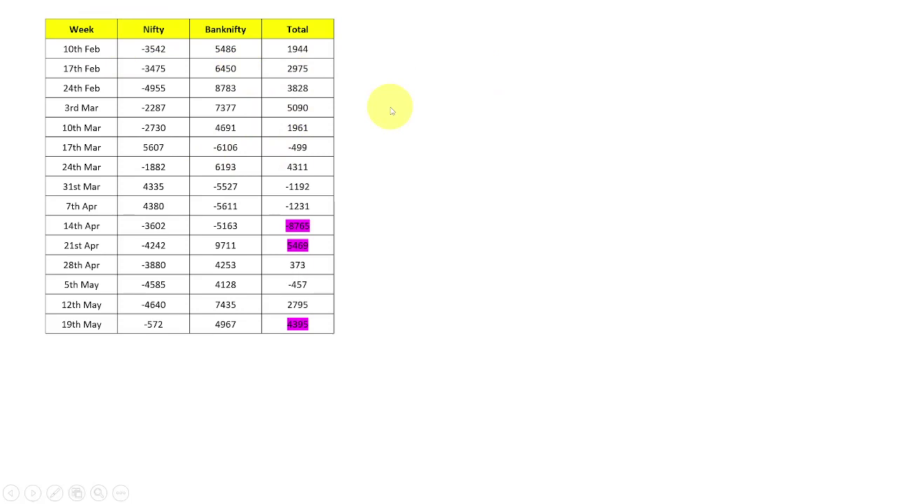
- Reveal the summary table (10 profitable weeks, 67%, 20997 overall, 12% monthly ROI), then go back to Opstra
left_click(379, 186)
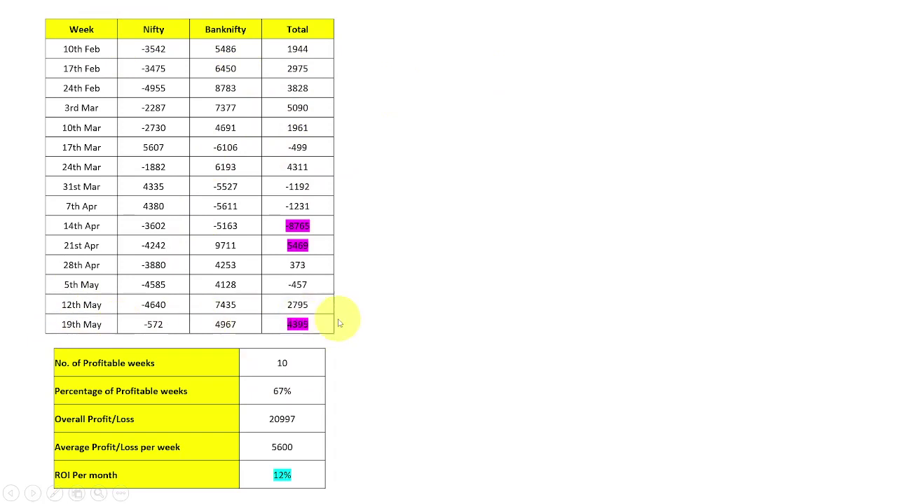
key("alt+Tab")
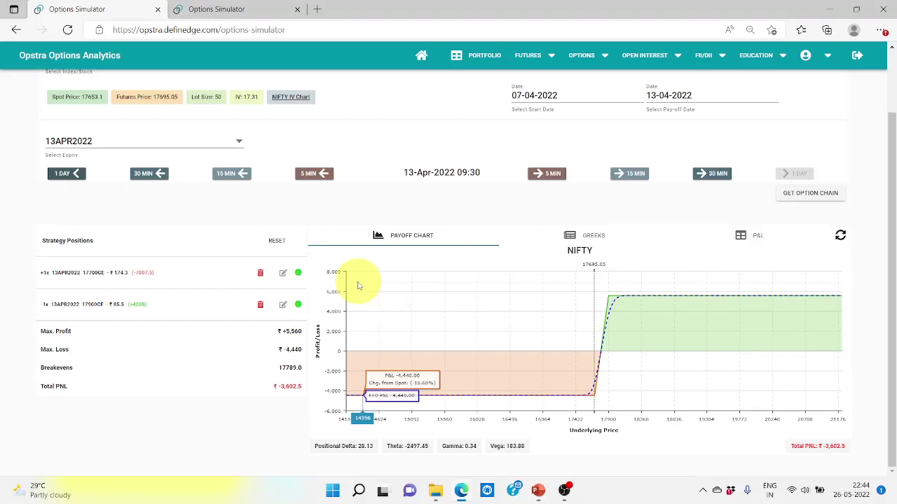
- Set start date 12-May-2022, pay-off date 19-May-2022 and expiry 19MAY2022, clearing the old positions
left_click(530, 96)
left_click(639, 121)
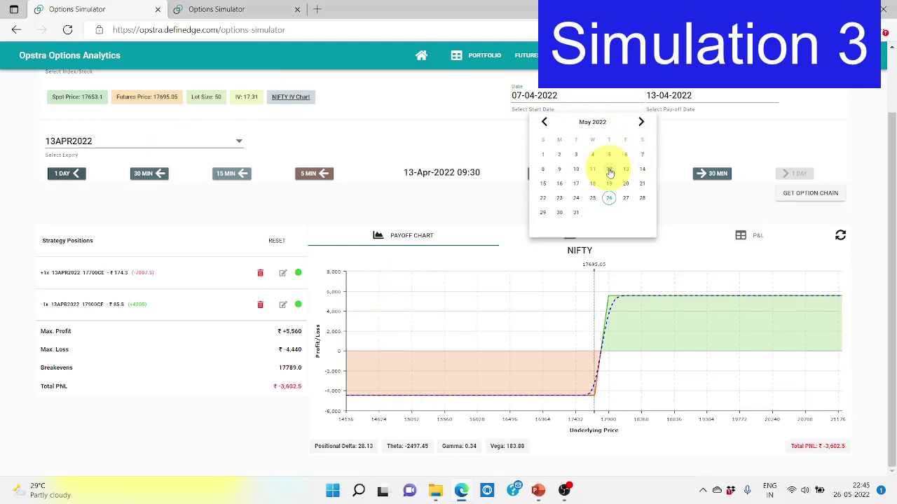
left_click(610, 172)
left_click(675, 103)
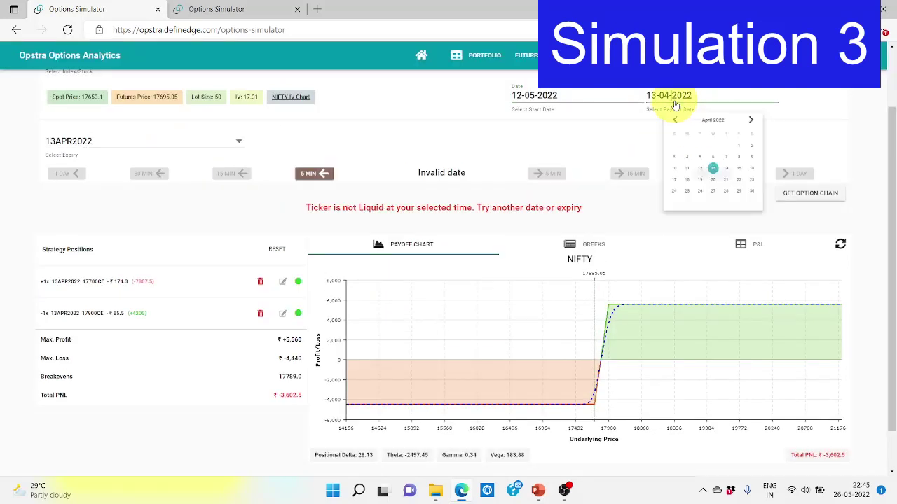
left_click(775, 122)
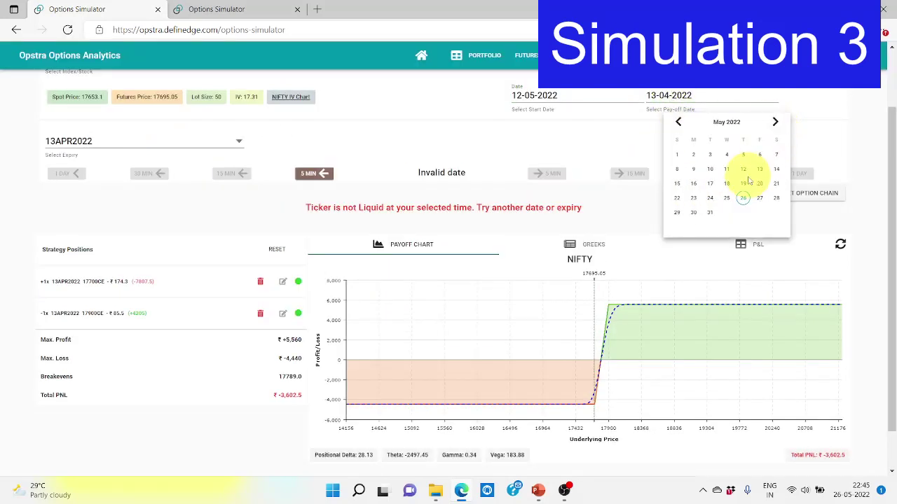
left_click(745, 184)
left_click(136, 141)
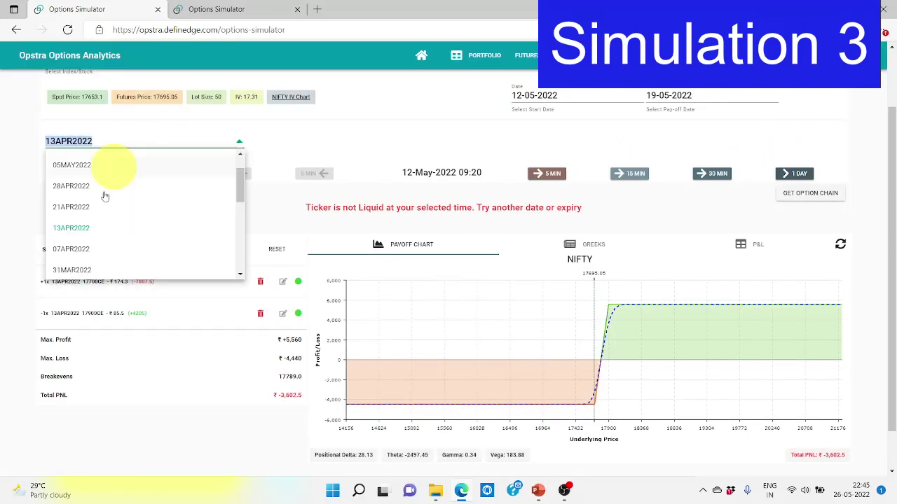
scroll(109, 165, "up", 1)
left_click(105, 162)
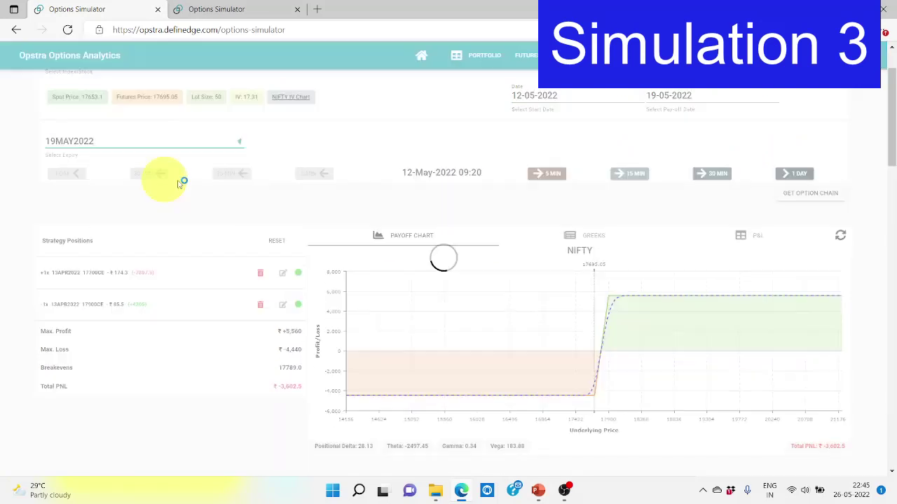
left_click(288, 245)
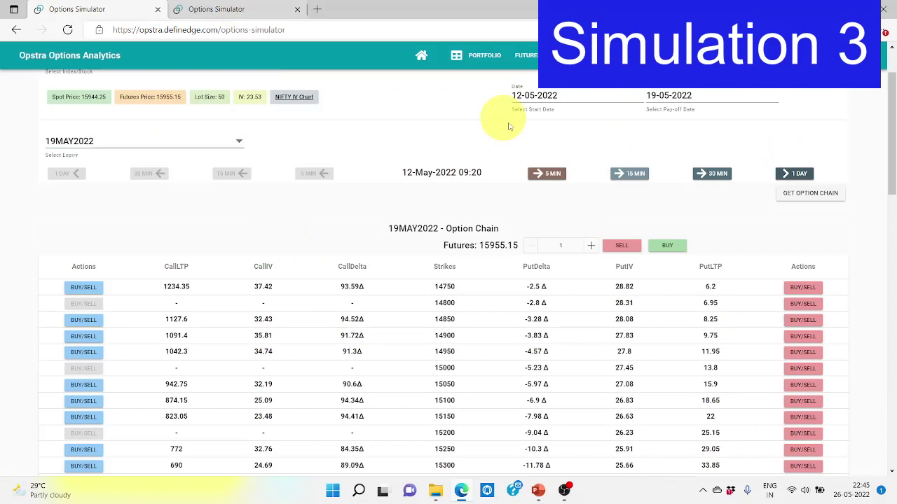
- Advance the simulation time to 09:30 and load the NIFTY option chain for 12-May
left_click(553, 174)
left_click(551, 248)
left_click(821, 272)
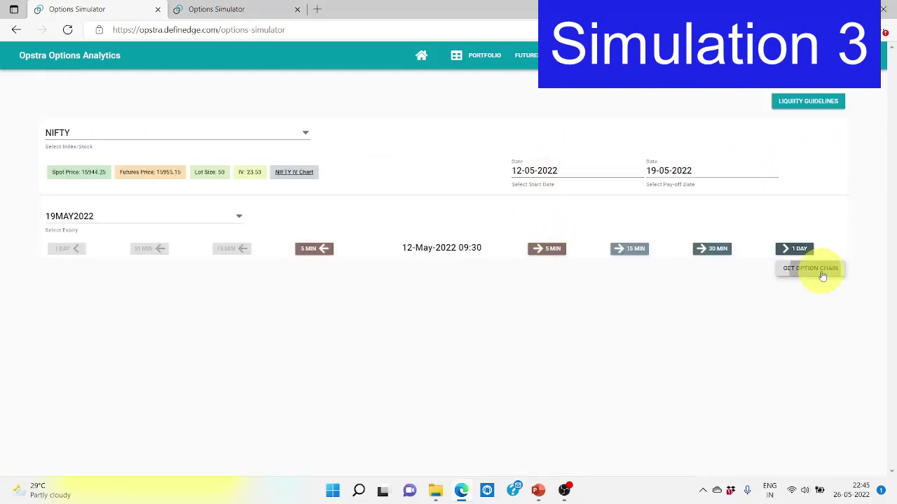
scroll(420, 175, "down", 4)
scroll(420, 224, "down", 8)
scroll(374, 274, "up", 2)
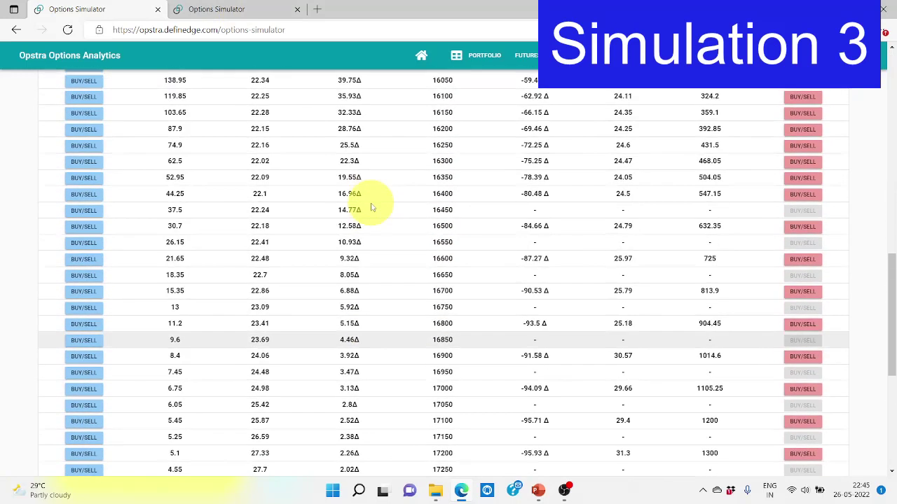
scroll(359, 144, "up", 1)
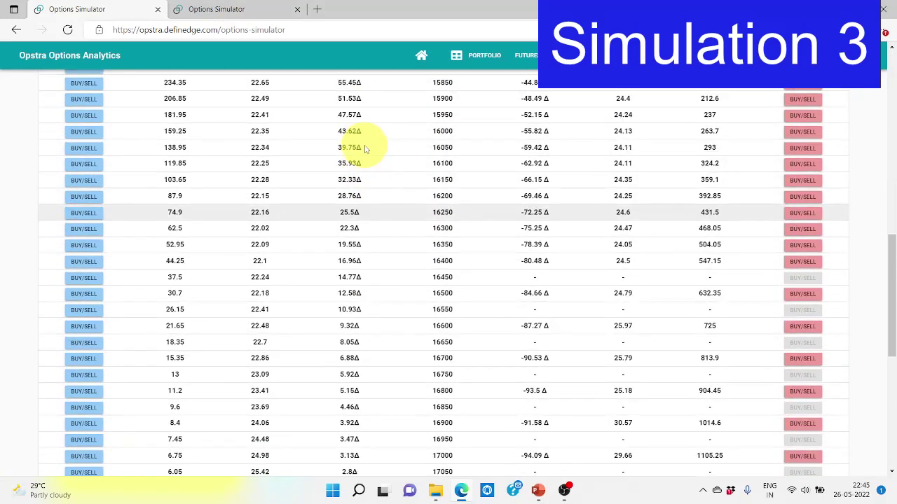
- Buy 1 lot of 15900CE and sell 1 lot of 16100CE to form the call spread
left_click(84, 99)
left_click(359, 257)
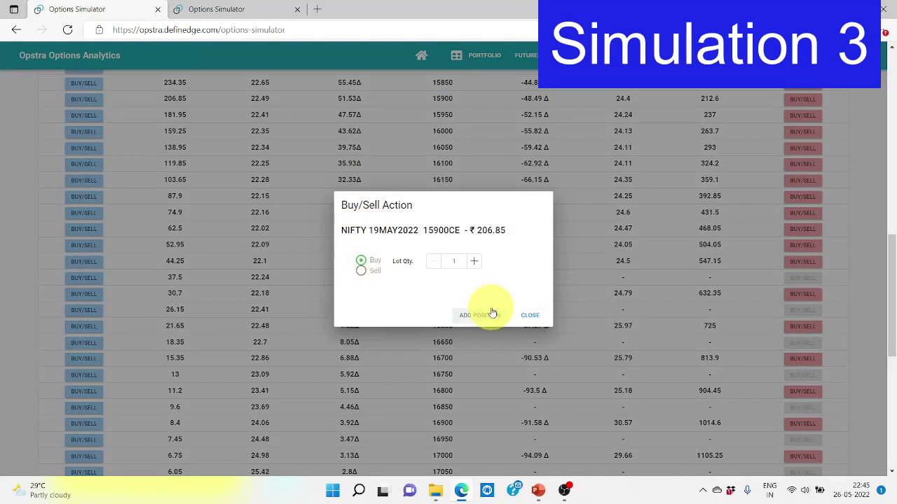
left_click(491, 312)
left_click(84, 164)
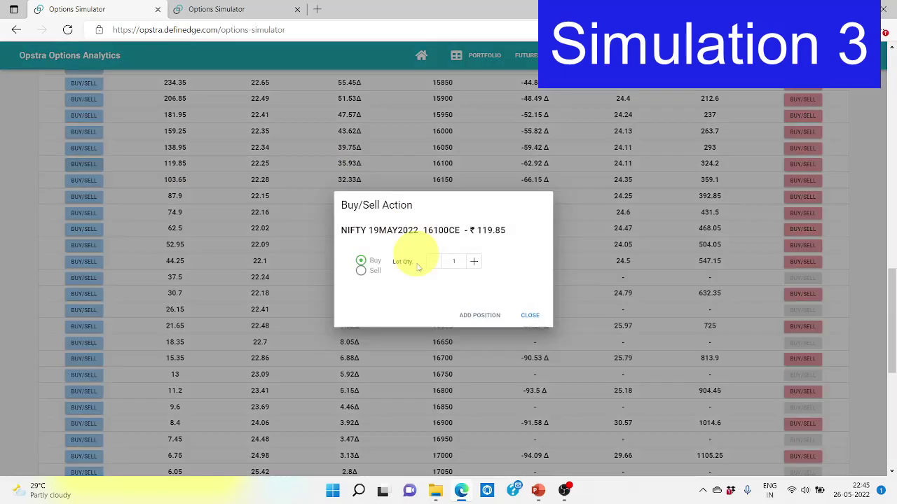
left_click(360, 271)
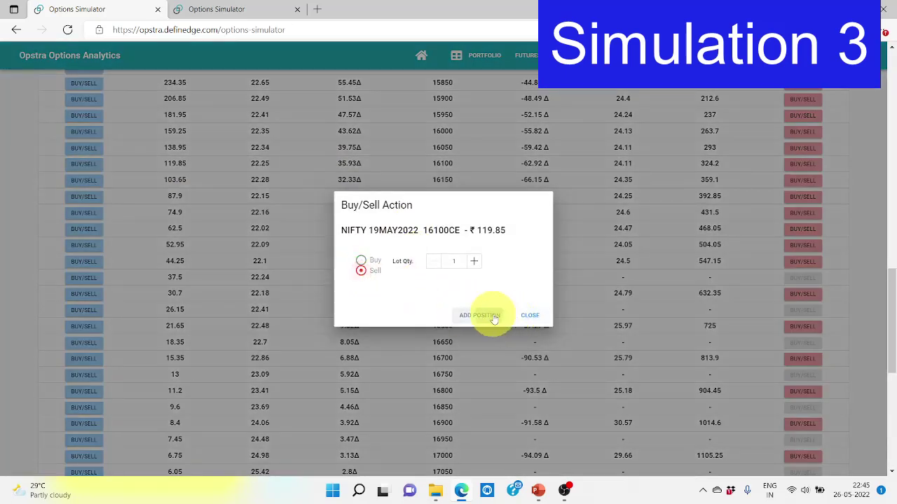
left_click(484, 316)
scroll(494, 317, "up", 15)
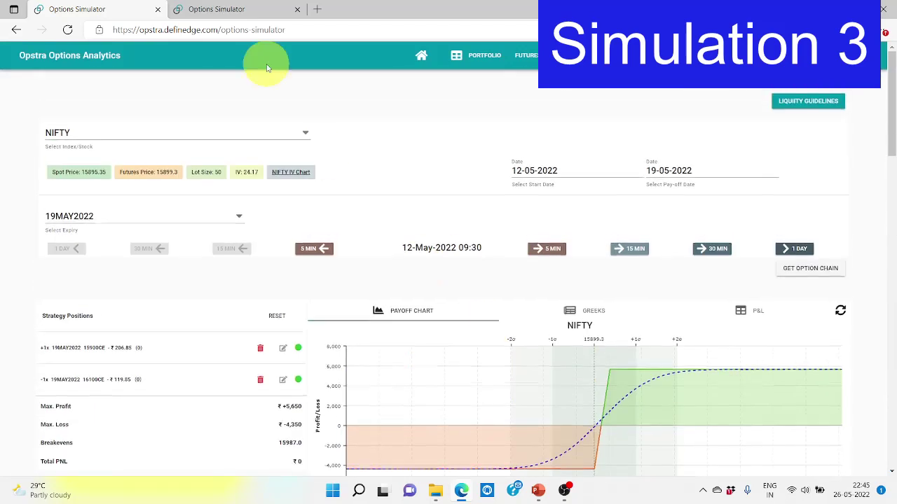
left_click(231, 7)
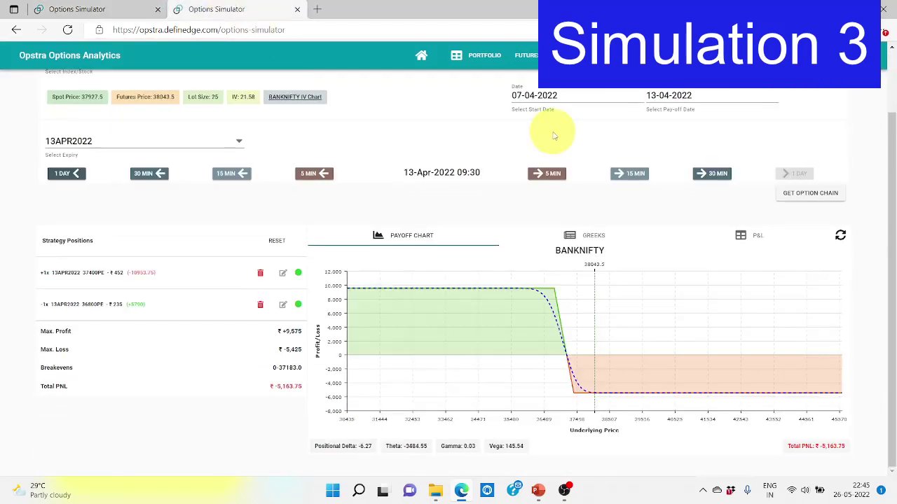
- Set the BANKNIFTY start date to 12-May-2022, pay-off date 19-May-2022 and expiry 19MAY2022
left_click(527, 101)
left_click(641, 122)
left_click(640, 122)
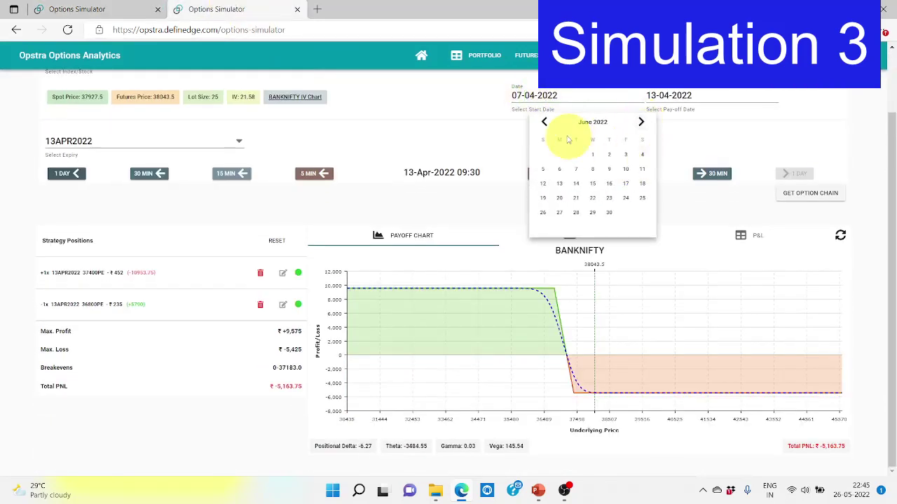
left_click(543, 122)
left_click(609, 173)
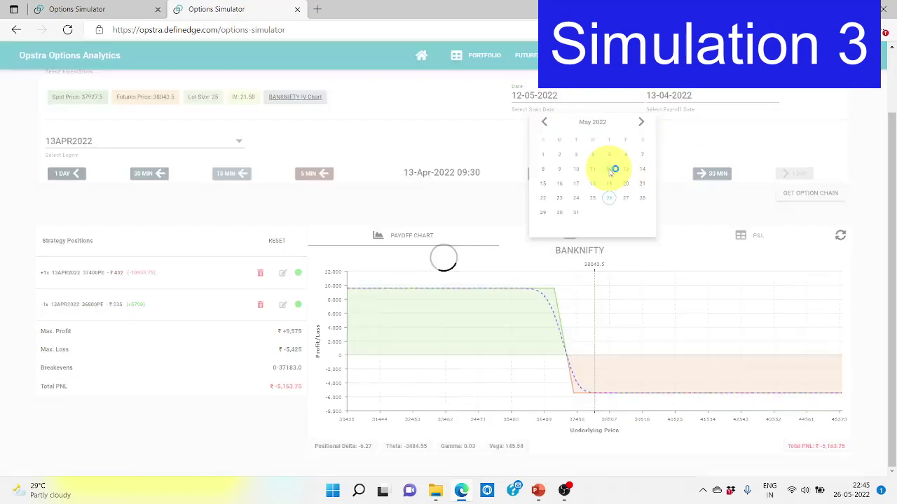
left_click(775, 123)
left_click(744, 184)
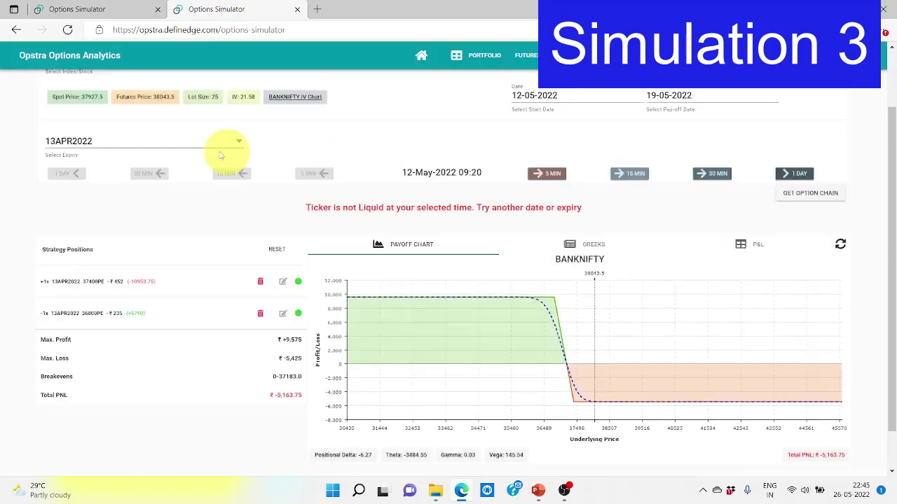
left_click(180, 143)
scroll(139, 209, "up", 1)
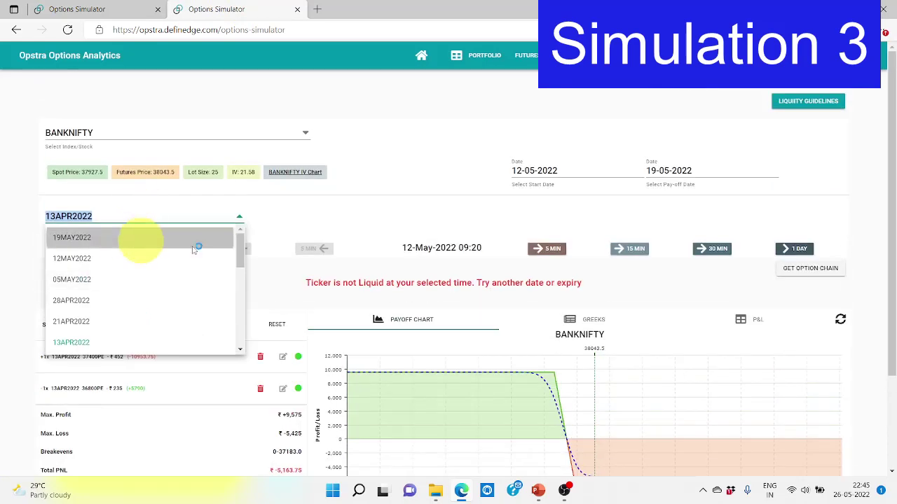
left_click(120, 239)
- Advance the simulation time to 09:30 and load the BANKNIFTY option chain
left_click(547, 248)
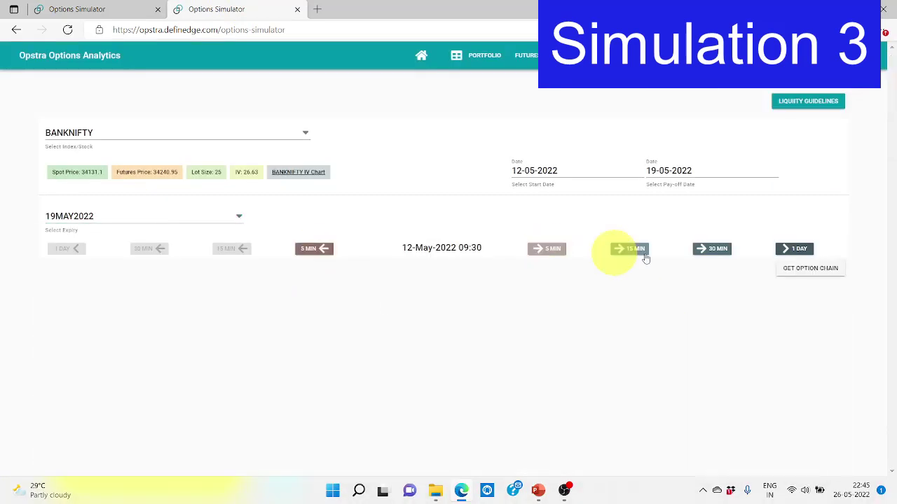
left_click(802, 271)
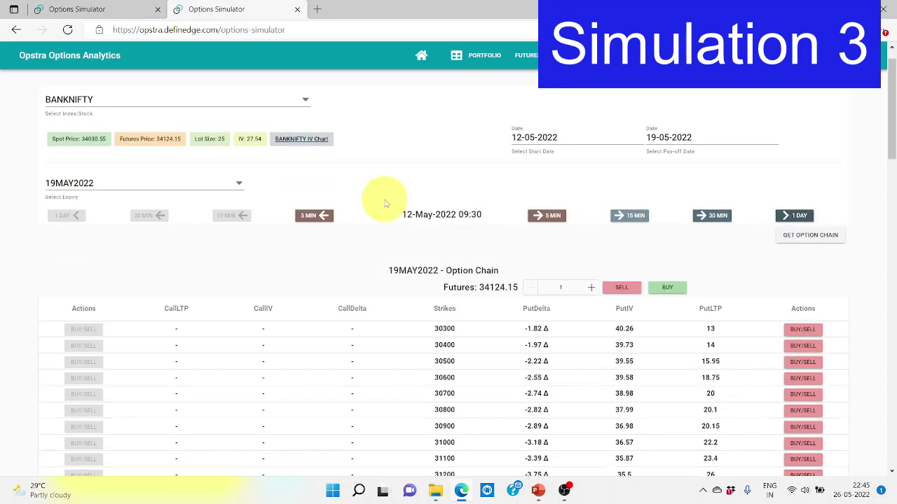
scroll(385, 197, "down", 7)
scroll(526, 265, "down", 2)
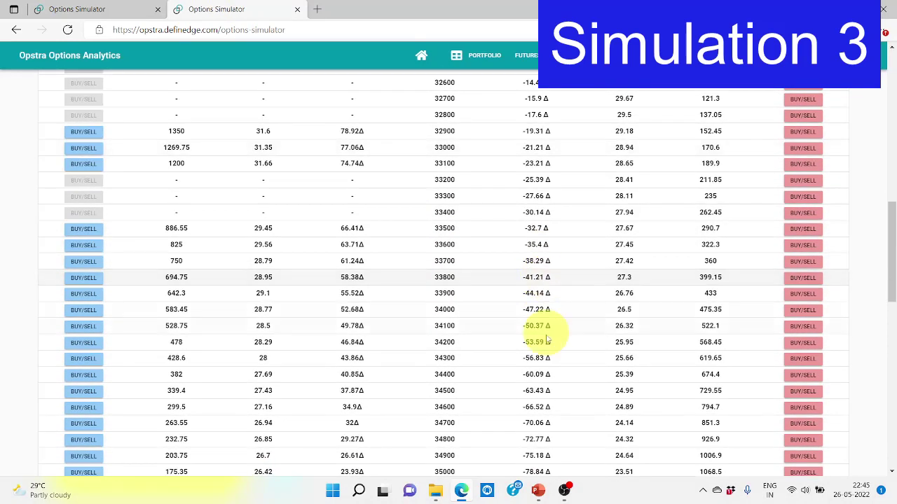
- Buy the 34000PE and sell the 33400PE to build the put spread
left_click(802, 310)
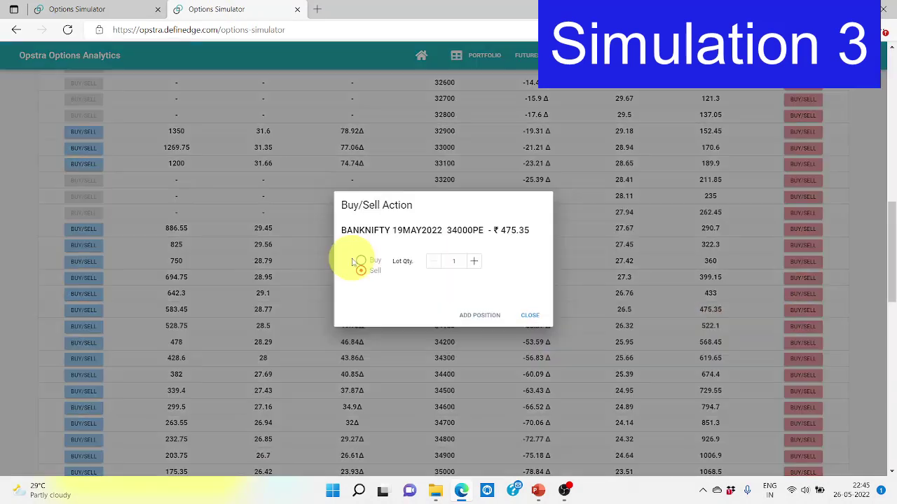
left_click(361, 261)
left_click(479, 315)
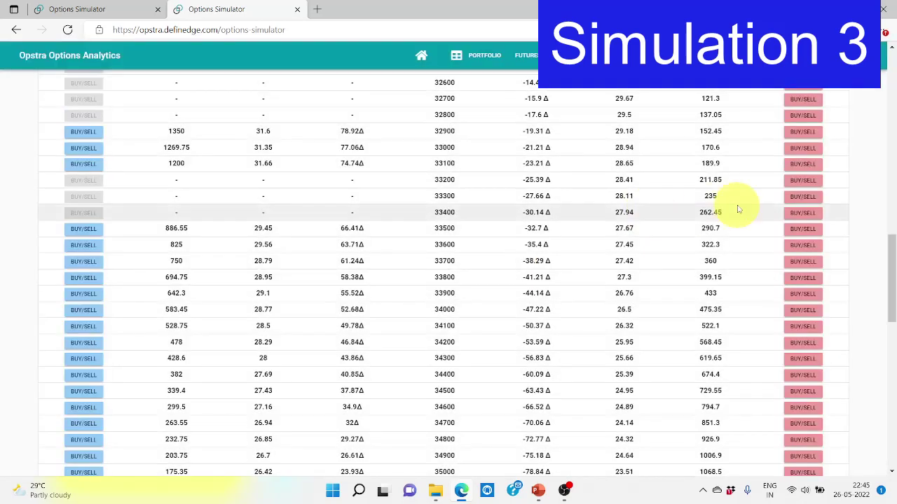
left_click(801, 213)
left_click(361, 270)
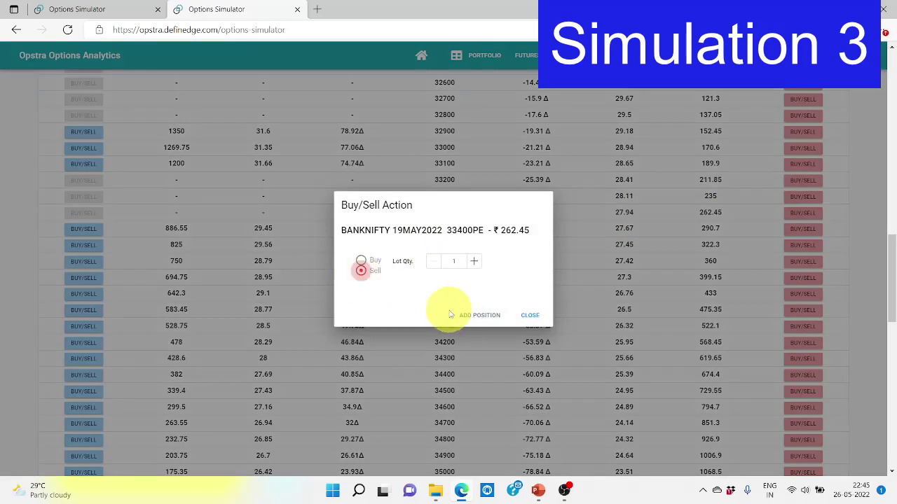
left_click(454, 316)
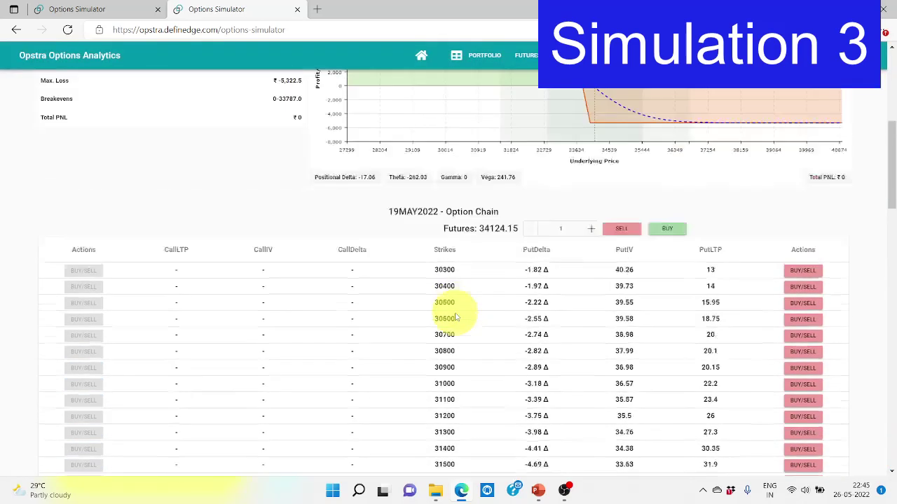
left_click(112, 9)
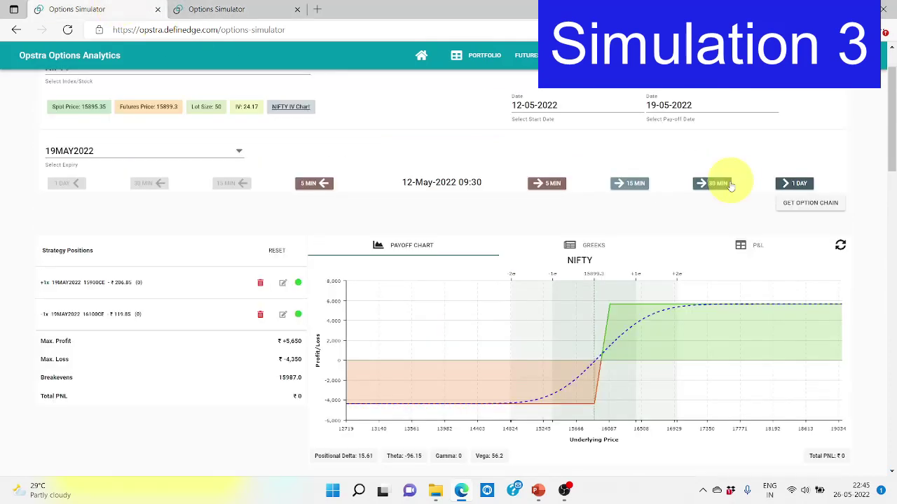
- Advance the NIFTY spread one day at a time from 13-May to 18-May
left_click(802, 183)
left_click(801, 185)
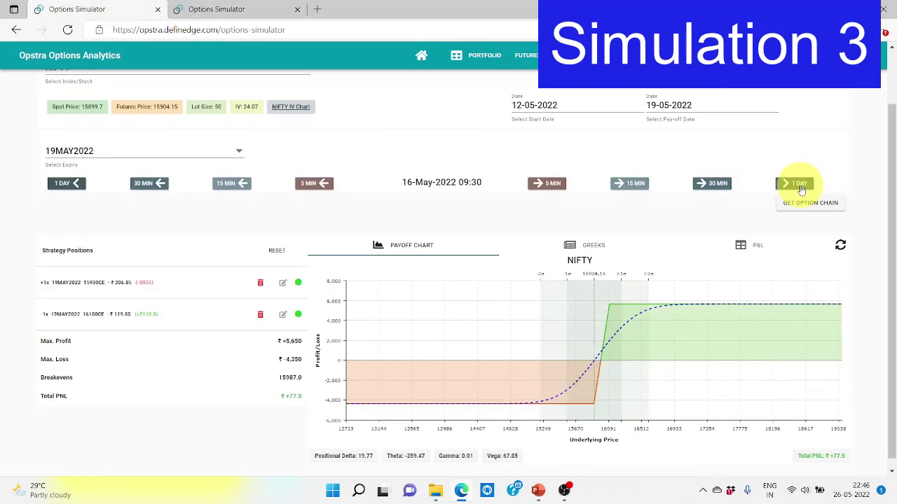
left_click(800, 184)
left_click(799, 185)
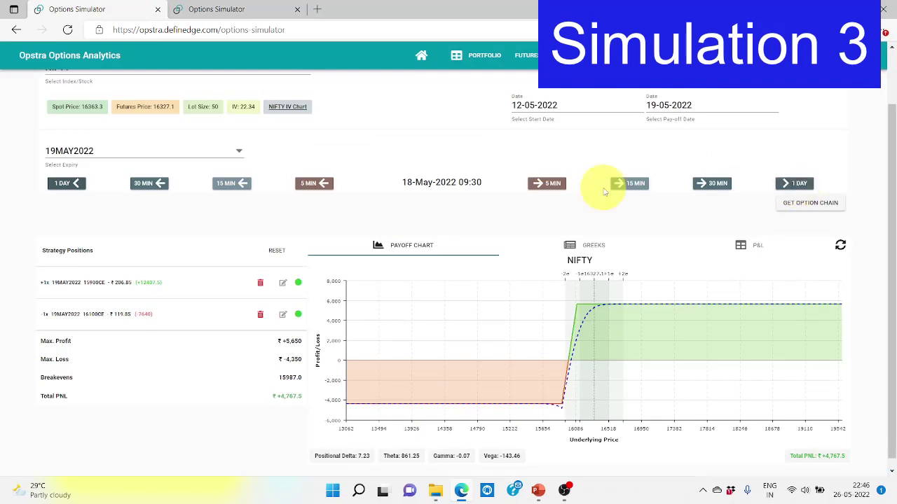
- Advance the BANKNIFTY spread one day at a time from 13-May to 18-May
left_click(238, 9)
scroll(700, 210, "up", 3)
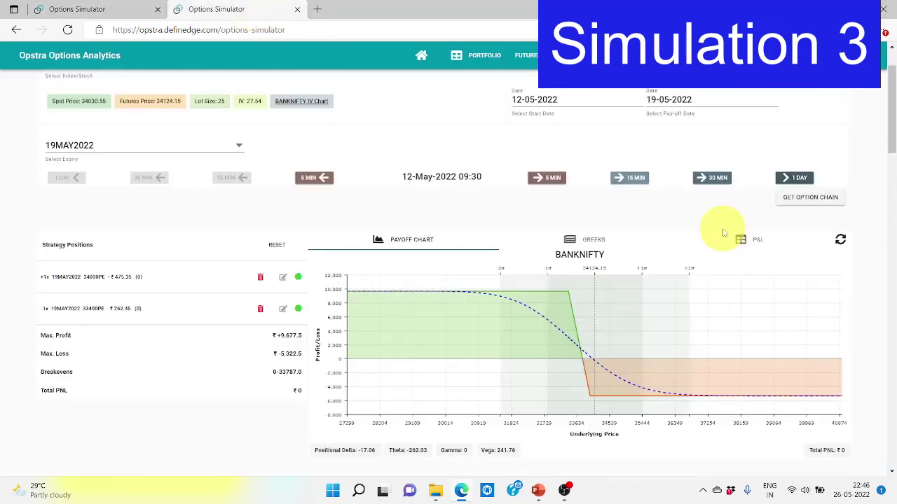
left_click(786, 193)
left_click(786, 194)
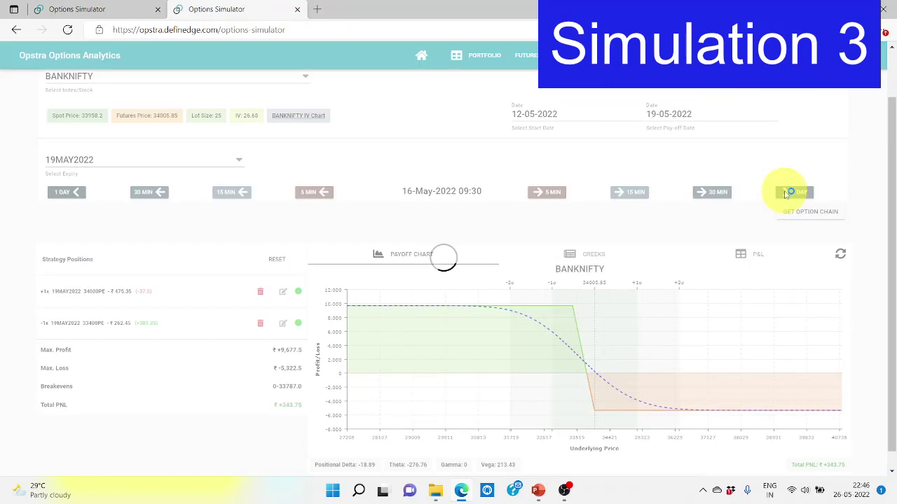
left_click(787, 194)
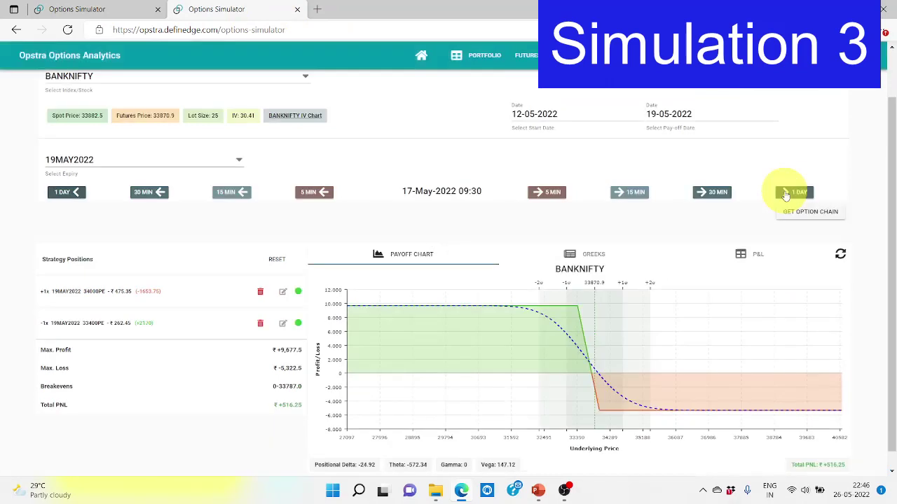
left_click(786, 195)
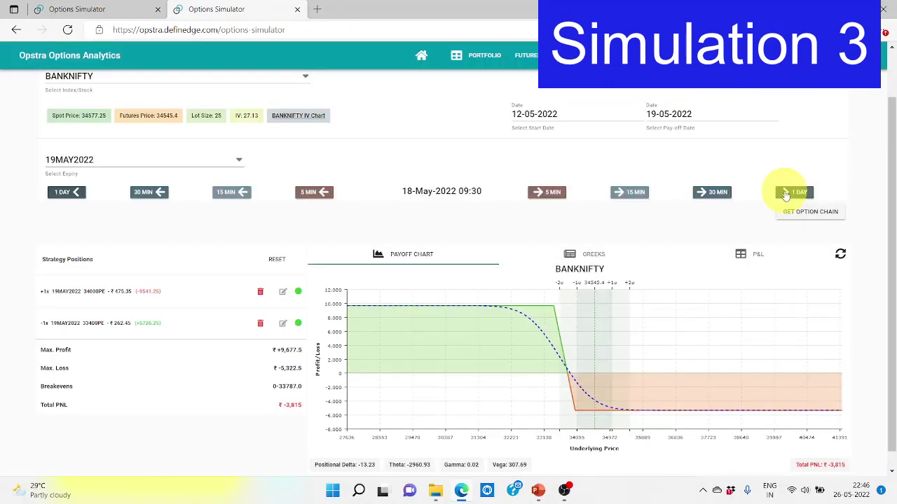
- Carry both spreads to 19-May expiry: NIFTY ₹-572.5, BANKNIFTY ₹+4,967.5
left_click(68, 10)
left_click(795, 184)
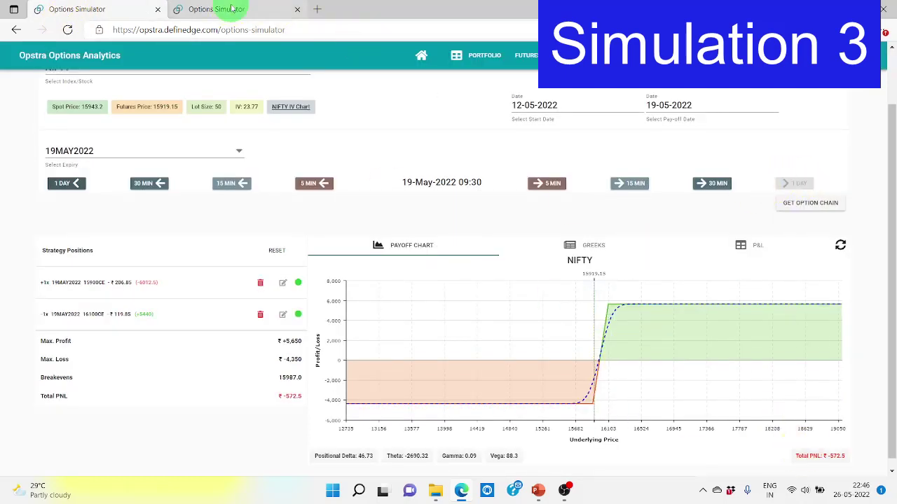
left_click(232, 9)
left_click(791, 192)
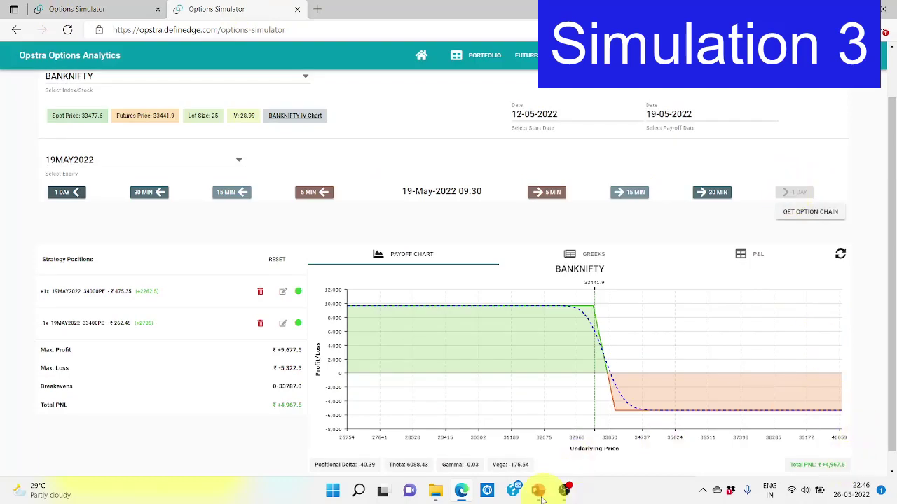
- In the slide show, highlight the April and 14th Apr totals, then reveal the second pair's results table
key("alt+Tab")
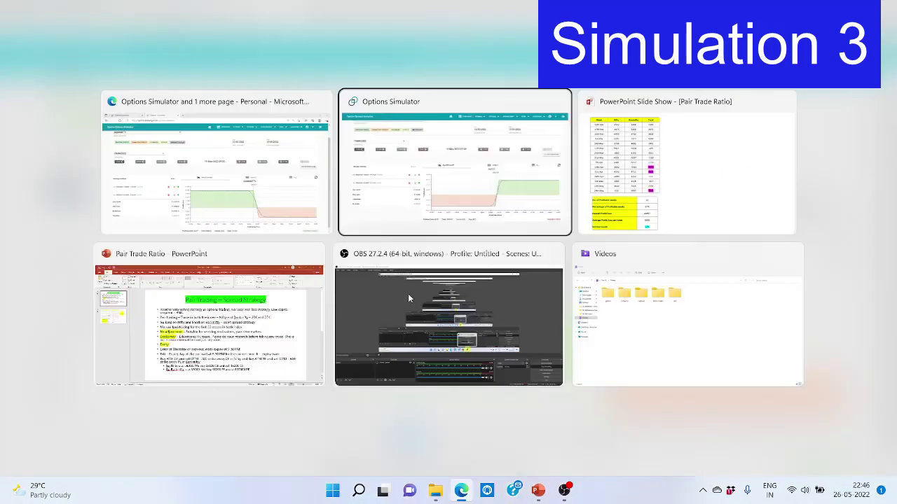
key("alt+Tab")
left_click(581, 199)
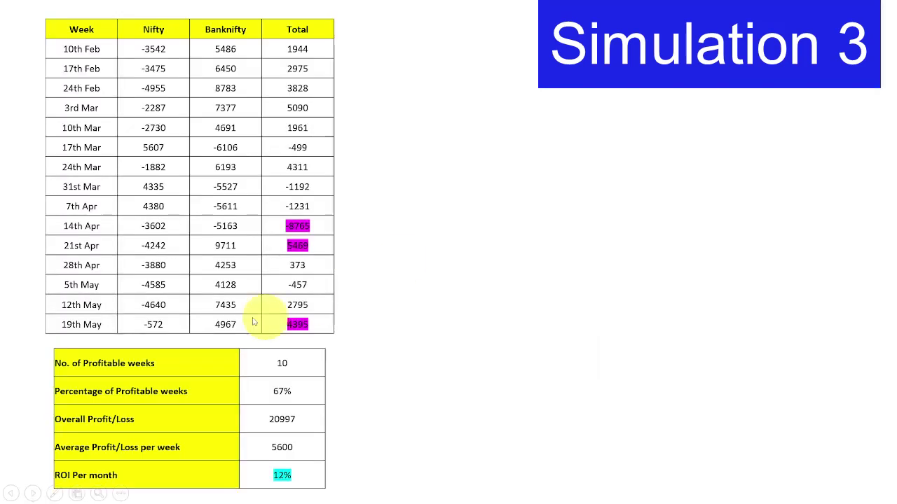
left_click(224, 340)
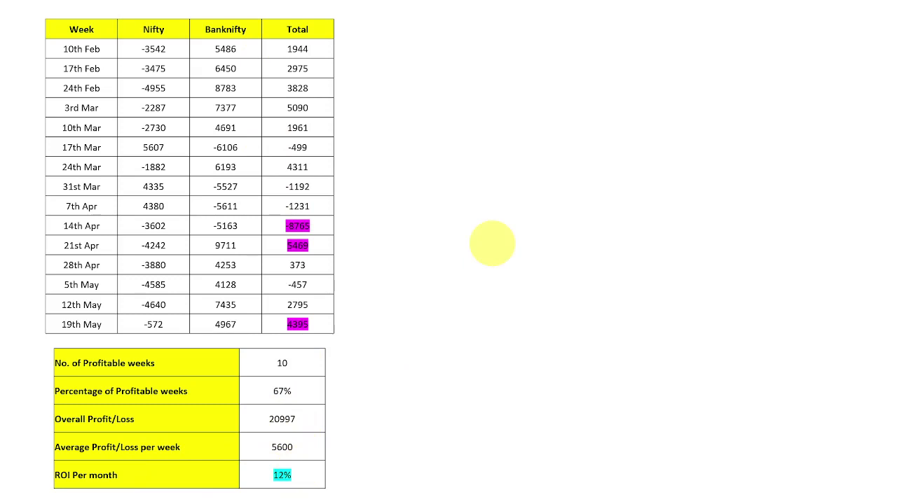
left_click(276, 235)
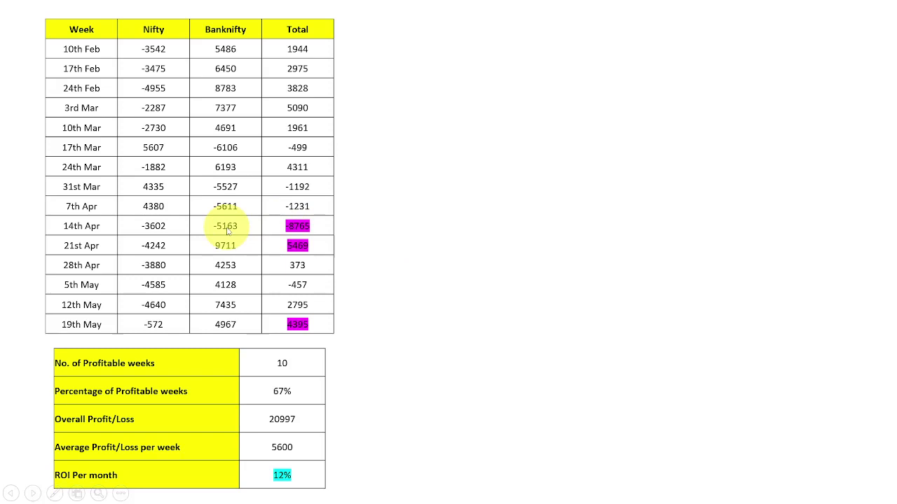
left_click(280, 228)
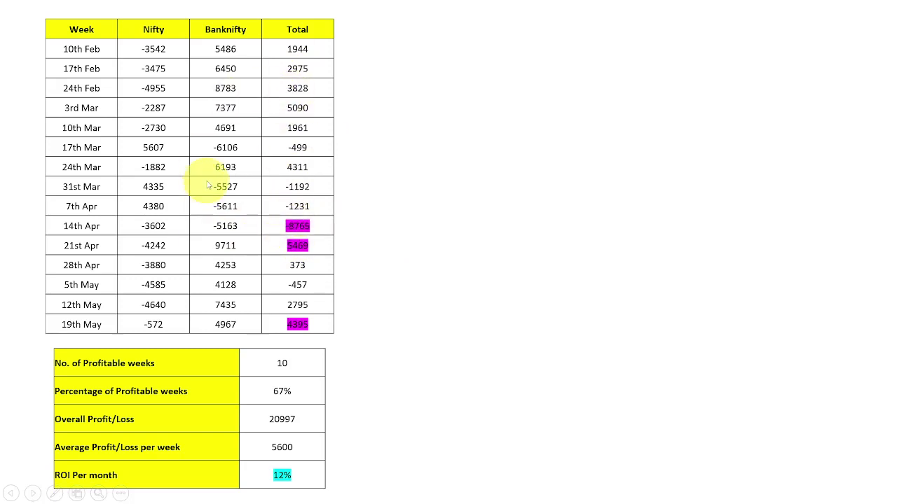
left_click(457, 137)
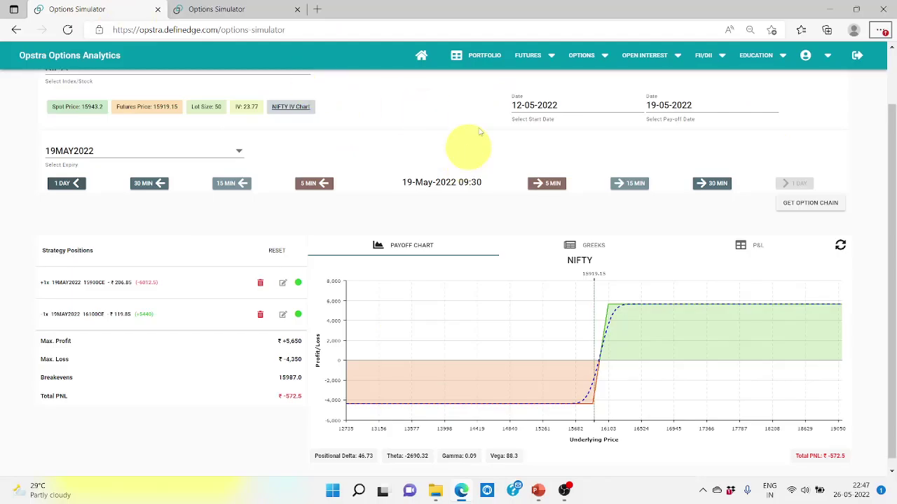
- Reset the Nifty positions, switch the underlying to BANKNIFTY, and load the 09:30 option chain
left_click(196, 9)
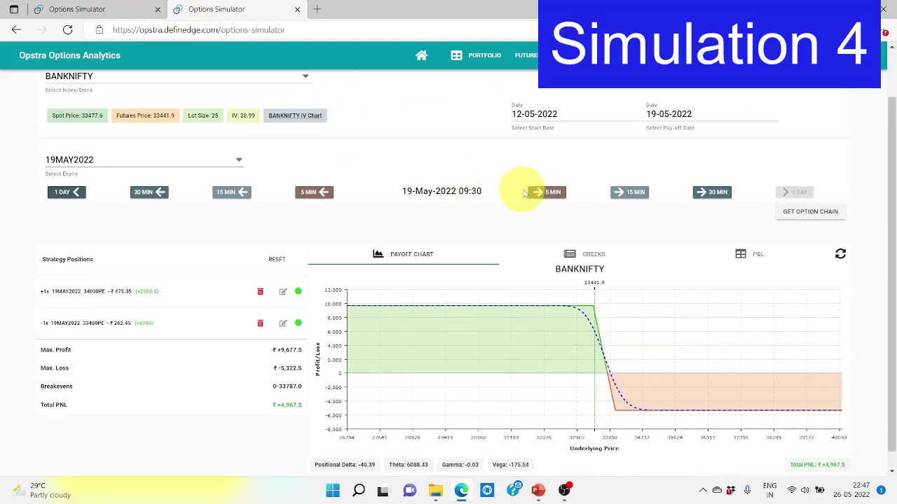
left_click(96, 16)
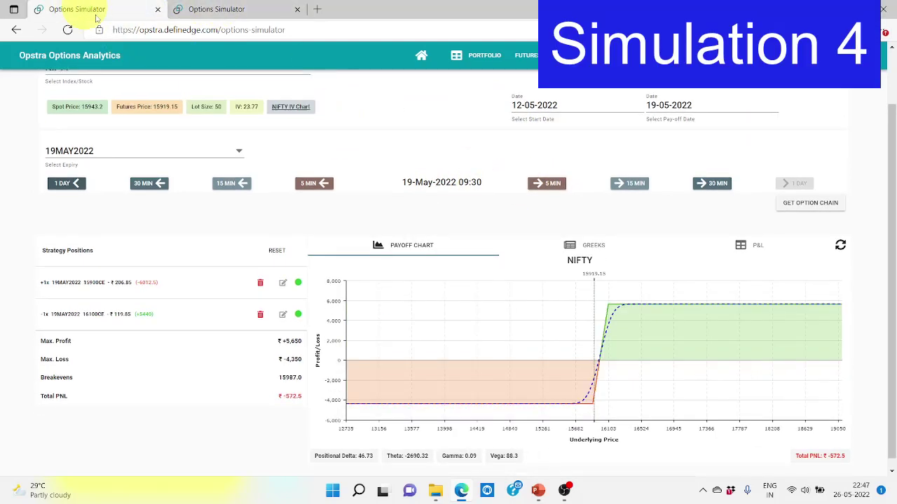
left_click(275, 250)
left_click(125, 134)
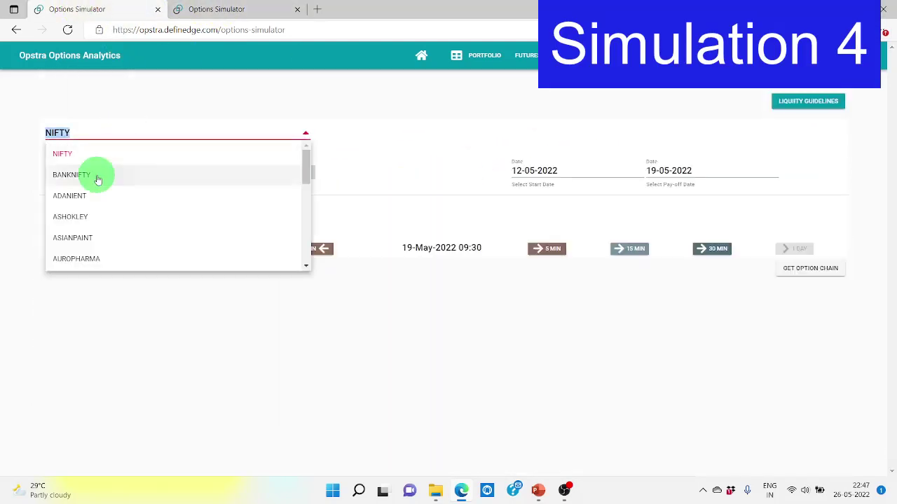
left_click(96, 175)
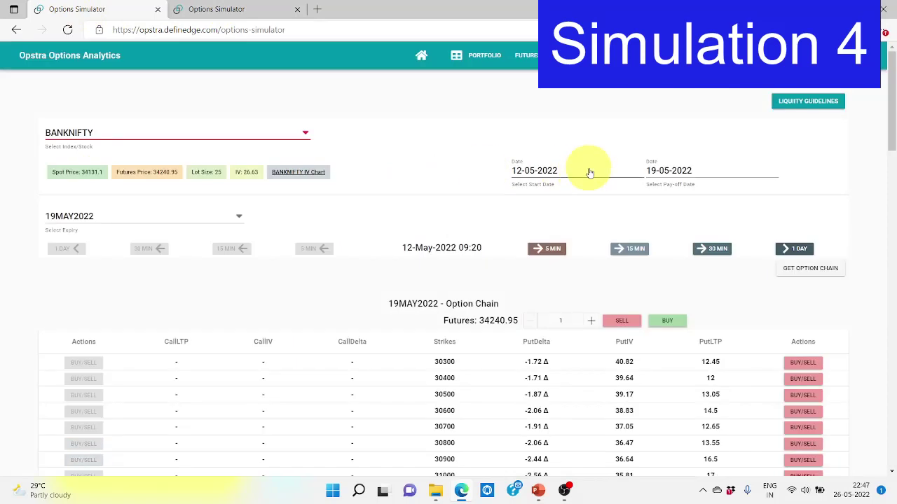
left_click(546, 250)
left_click(834, 272)
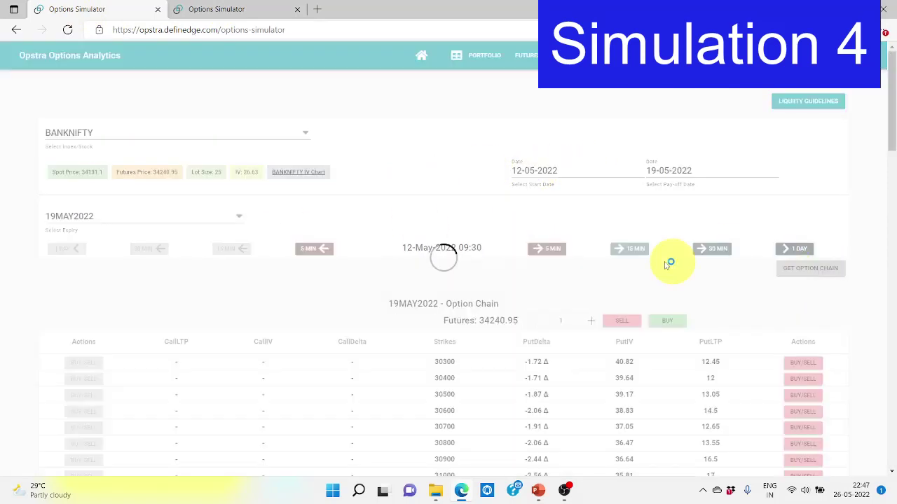
- Buy the 34000CE at 583.45 and sell the 34600CE at 299.5 (breakeven 34284)
scroll(360, 305, "down", 9)
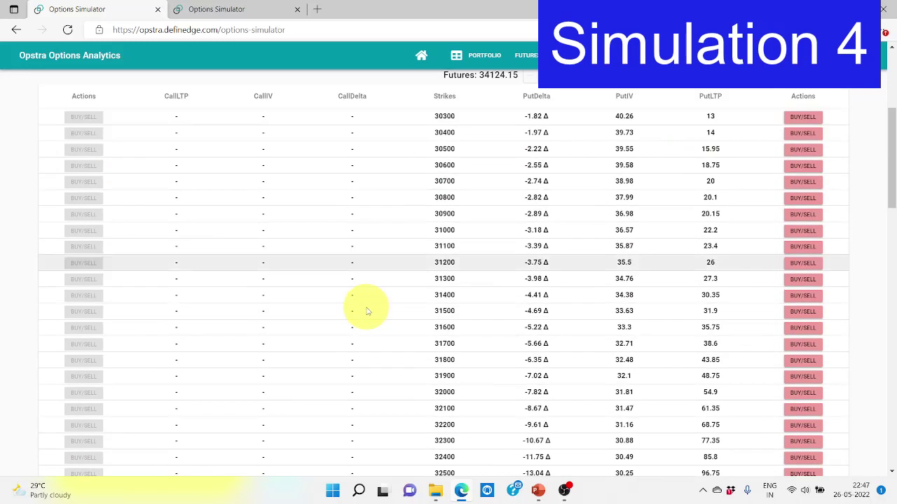
scroll(364, 310, "down", 2)
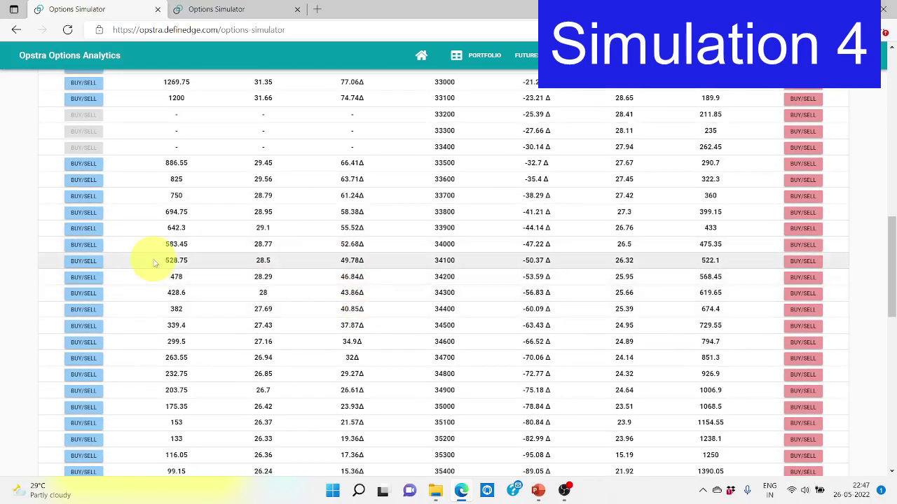
left_click(87, 245)
left_click(360, 260)
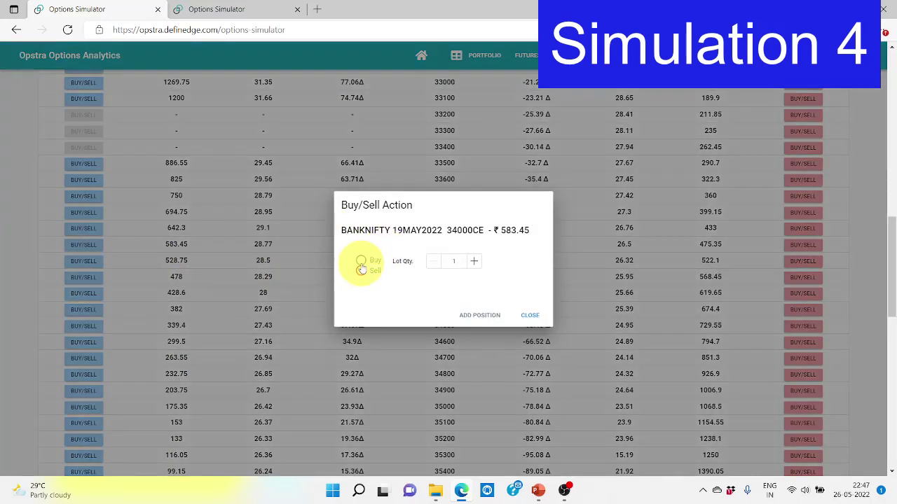
left_click(472, 316)
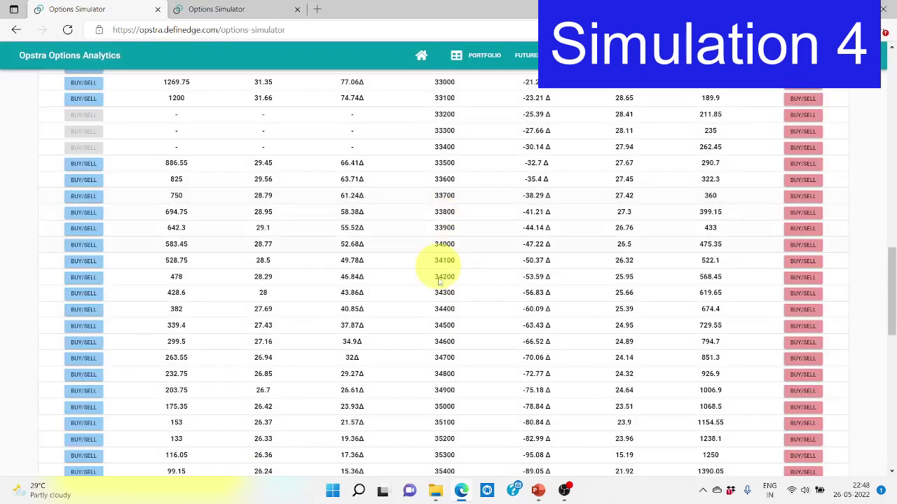
left_click(82, 342)
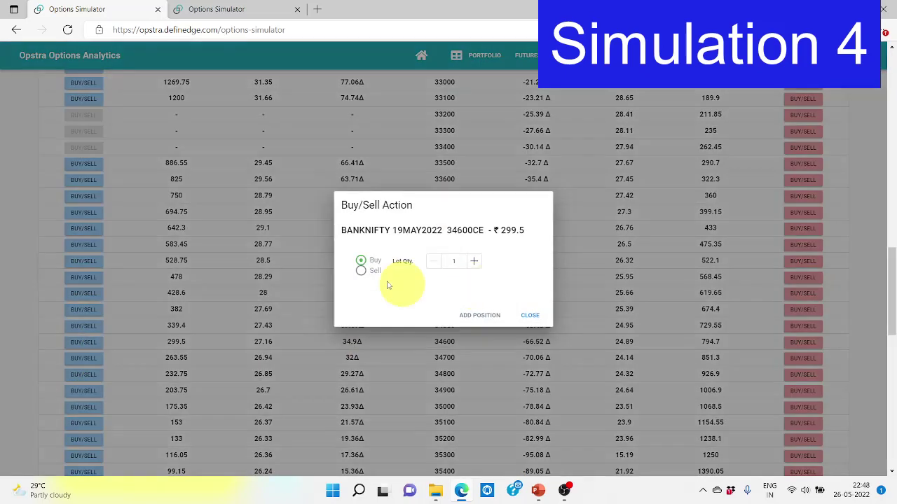
left_click(464, 316)
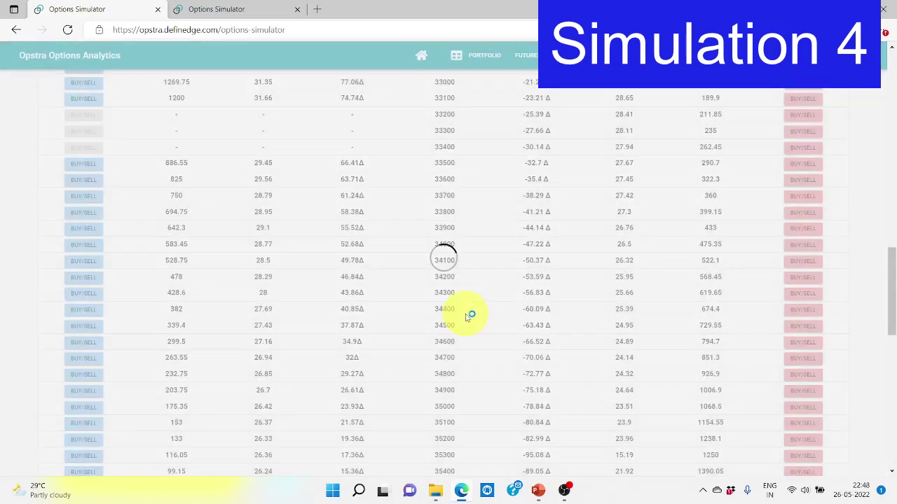
scroll(466, 315, "up", 5)
scroll(470, 319, "up", 10)
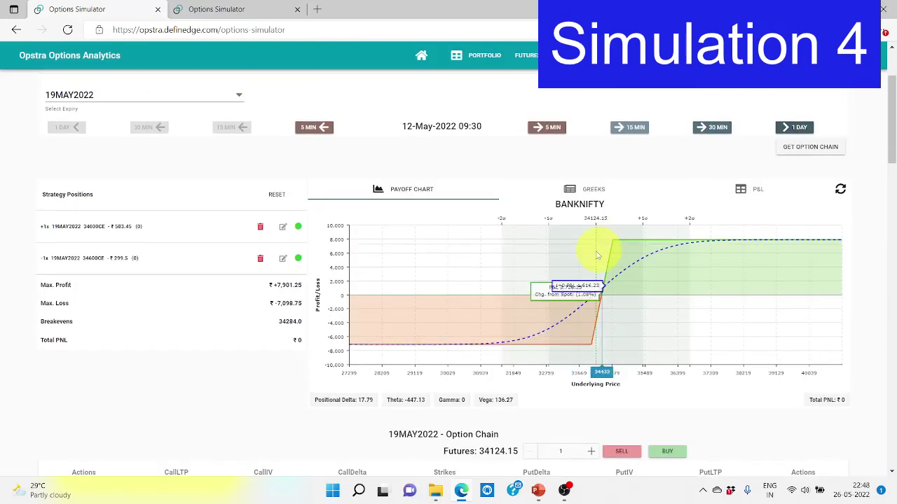
- Advance the BANKNIFTY call spread day by day to 19-May expiry, ending at ₹-6,752.5
left_click(799, 128)
scroll(800, 140, "up", 1)
left_click(798, 175)
left_click(797, 176)
left_click(796, 175)
left_click(797, 175)
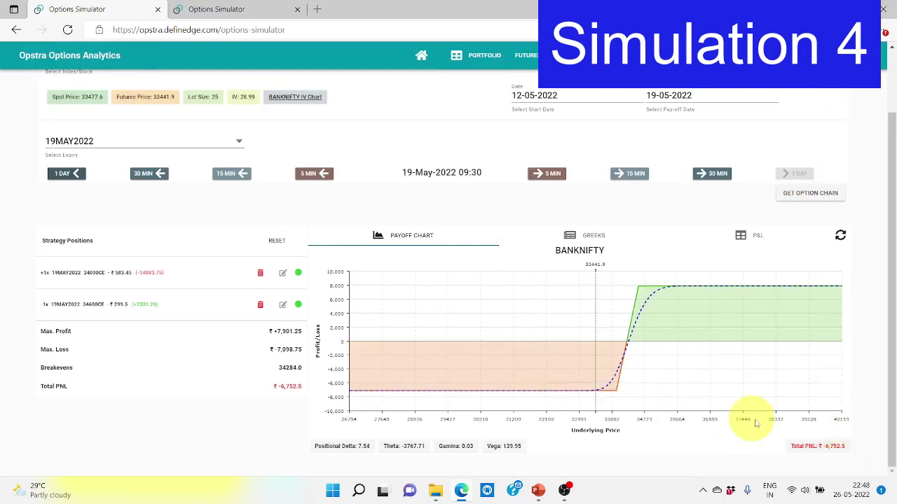
left_click(210, 10)
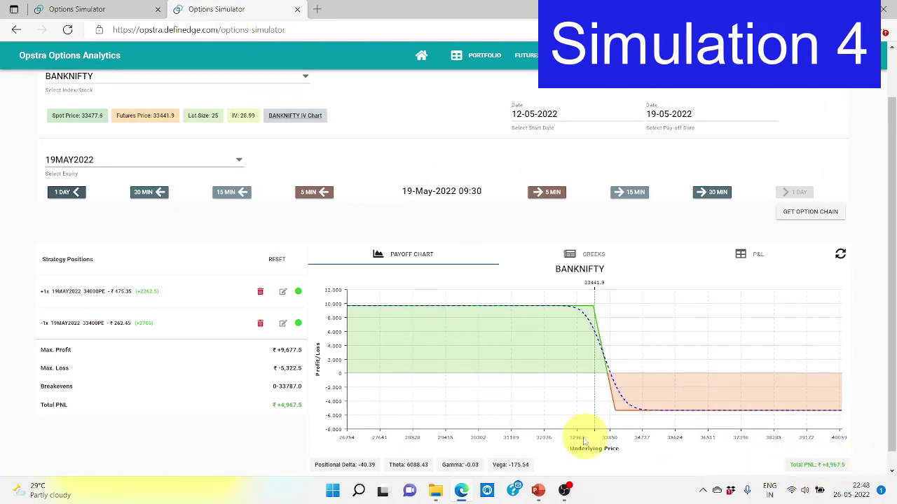
- Show the Banknifty pair summary: 7 profitable weeks, 47%, 4219 overall, 281 weekly average, 2% monthly ROI
key("super+Tab")
key("Right")
key("Return")
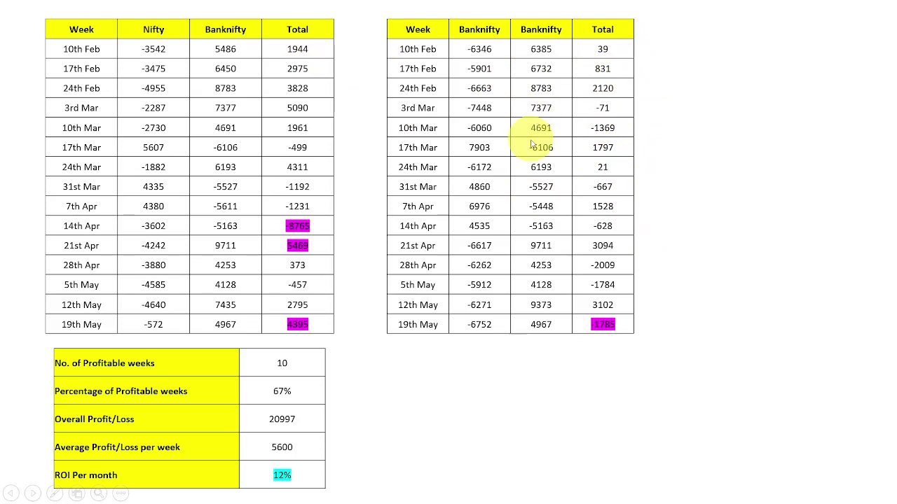
left_click(658, 122)
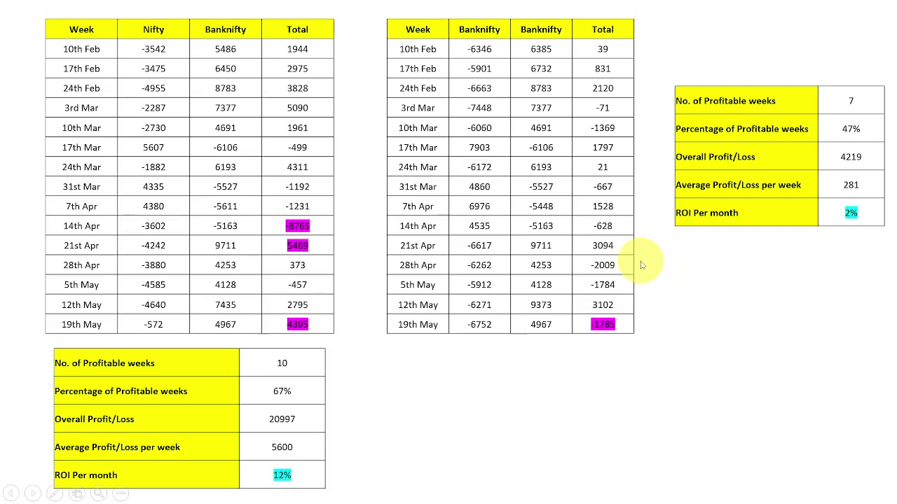
- Show the takeaways (good ROI, close by morning, personalizable strike difference), then revisit and replay them
left_click(671, 271)
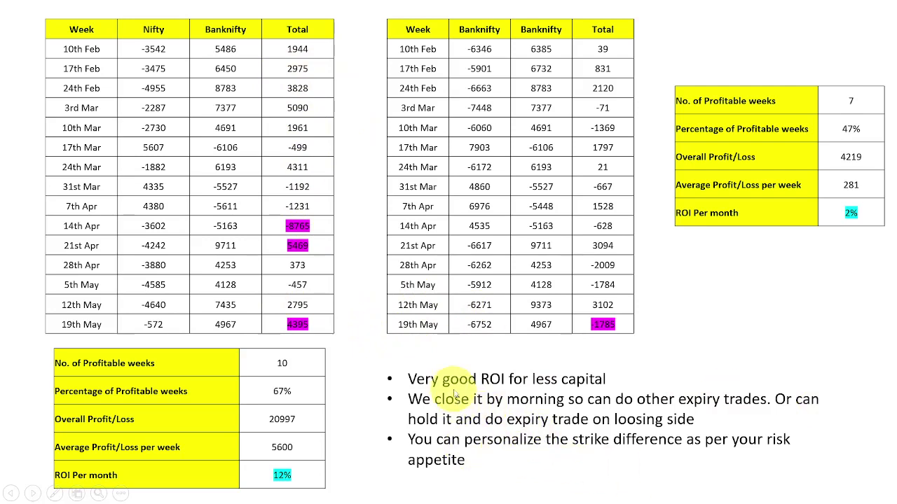
key("Left")
key("Left")
key("Left")
key("Left")
key("Left")
key("Left")
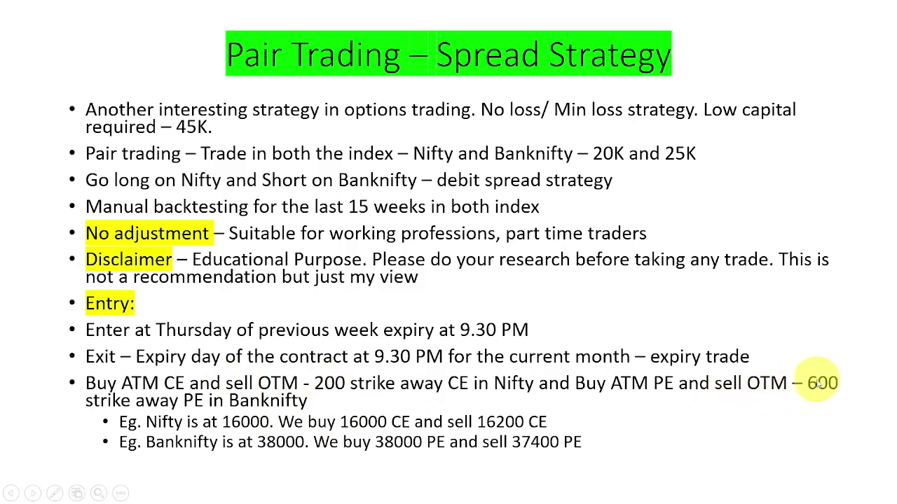
key("Right")
key("Right")
key("Right")
key("Right")
key("Right")
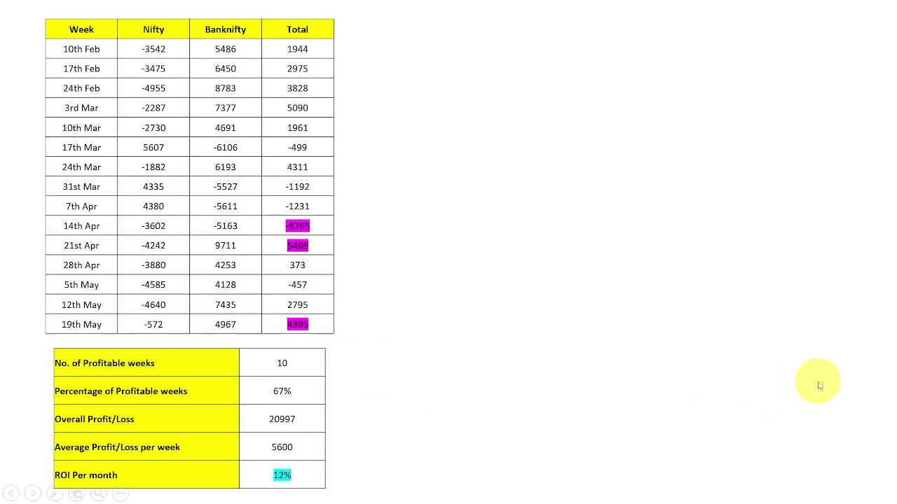
key("Right")
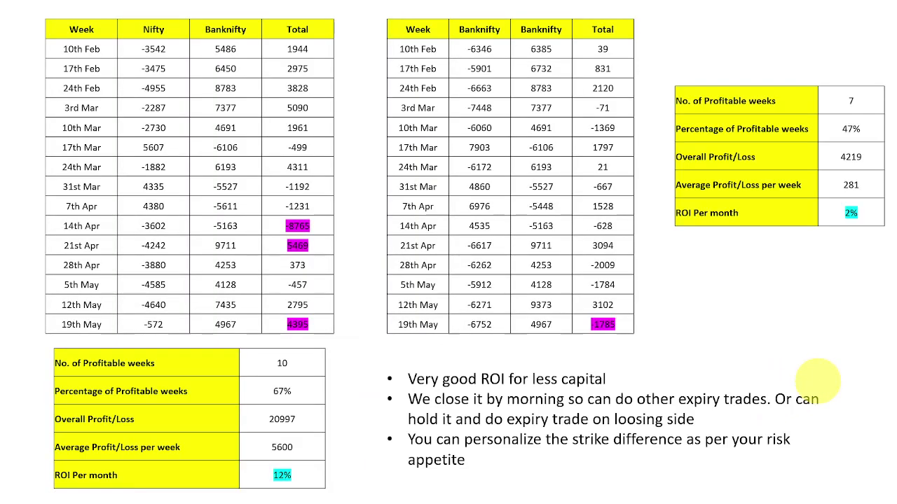